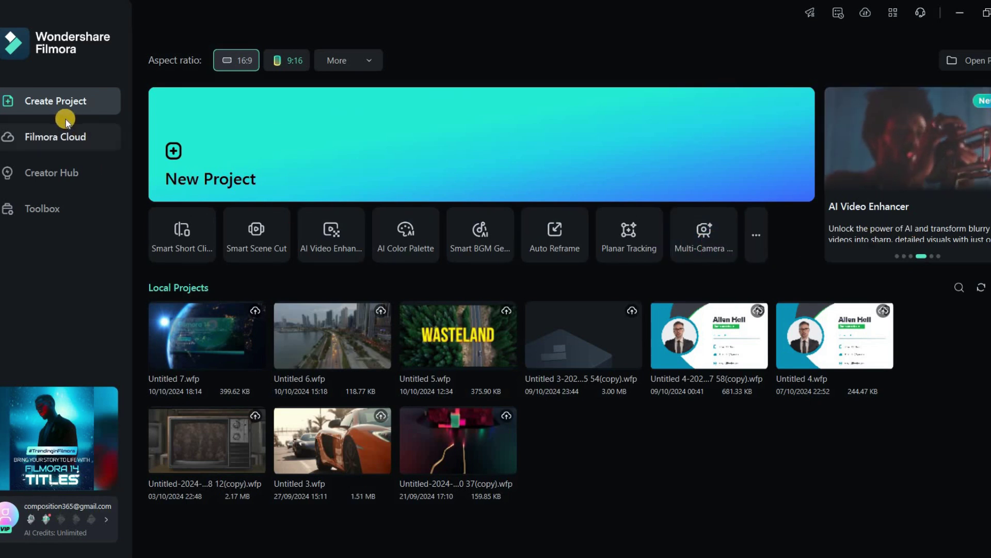
Browse the Filmora Cloud, Creator Hub and Toolbox pages from the sidebar.
click(48, 142)
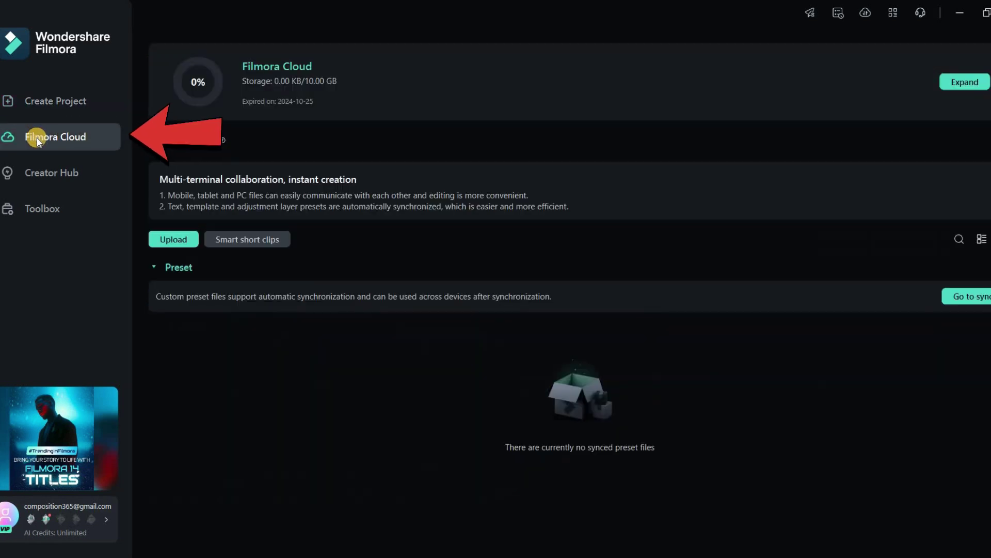
click(36, 174)
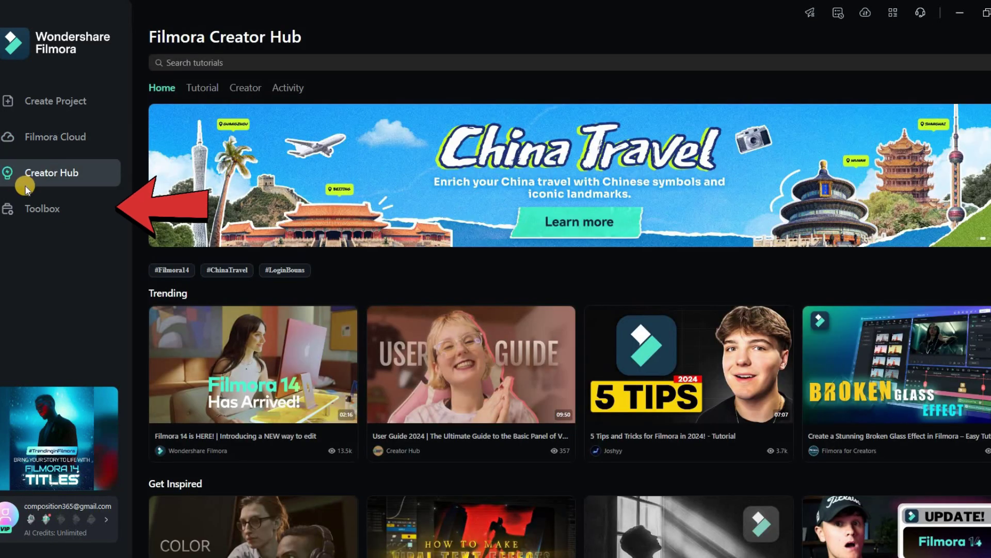
click(43, 209)
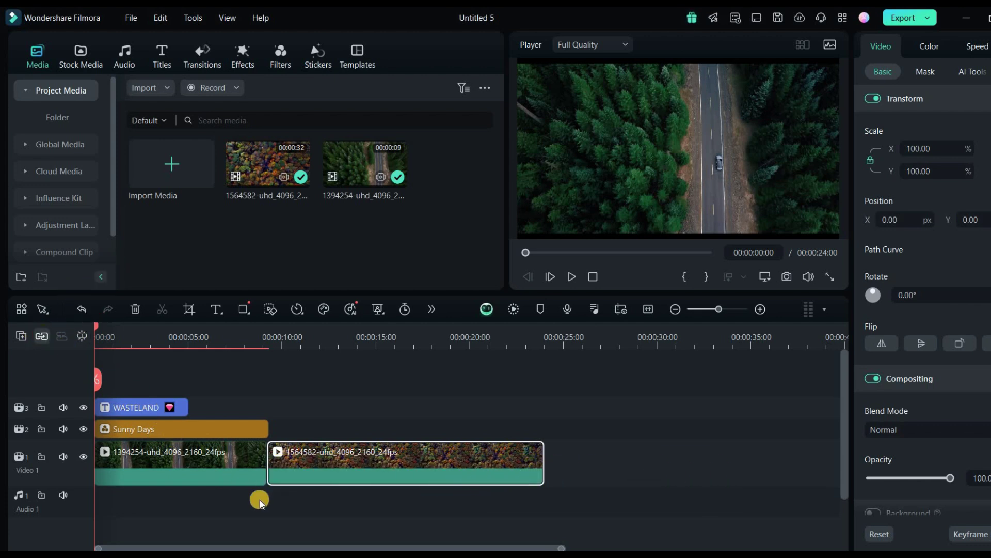
drag(589, 447, 408, 463)
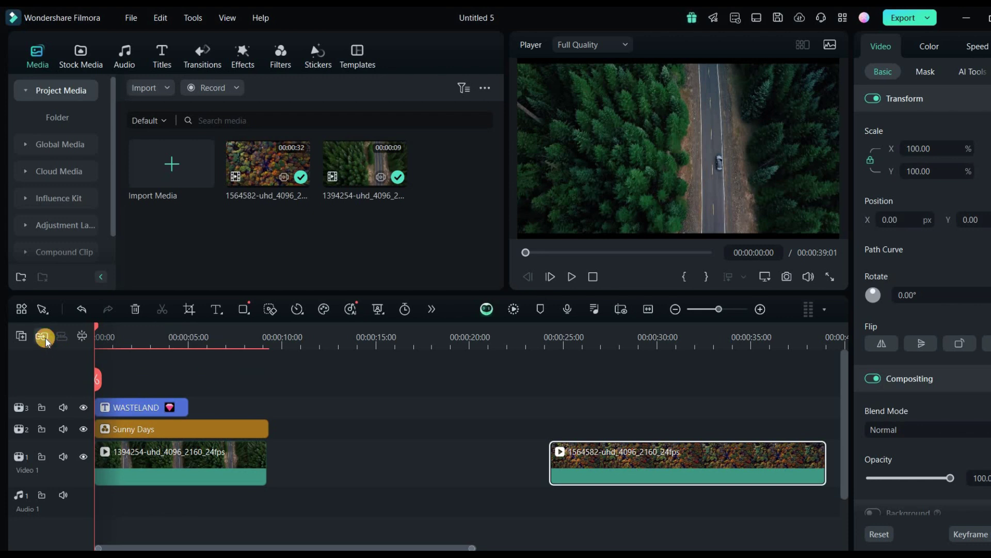
key(ctrl+z)
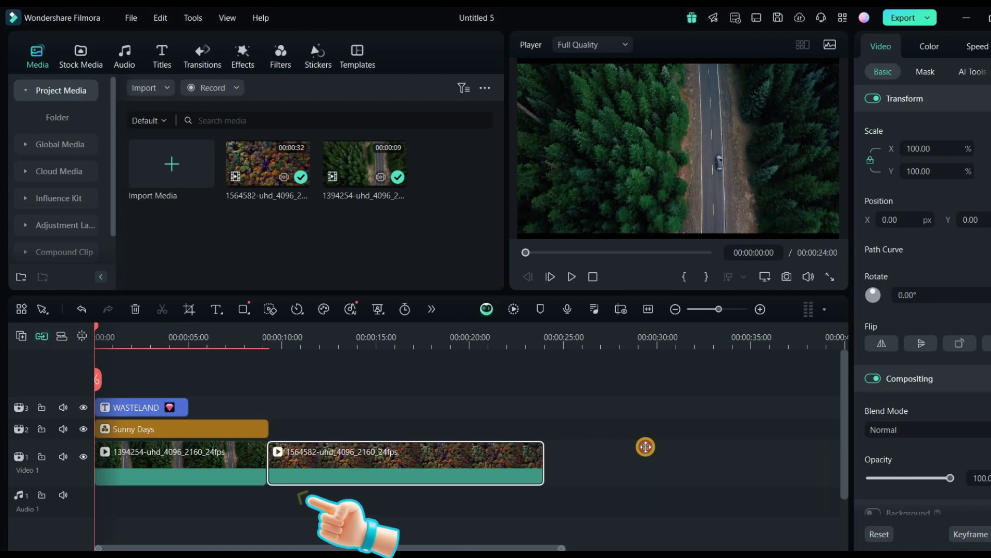
drag(537, 456, 390, 472)
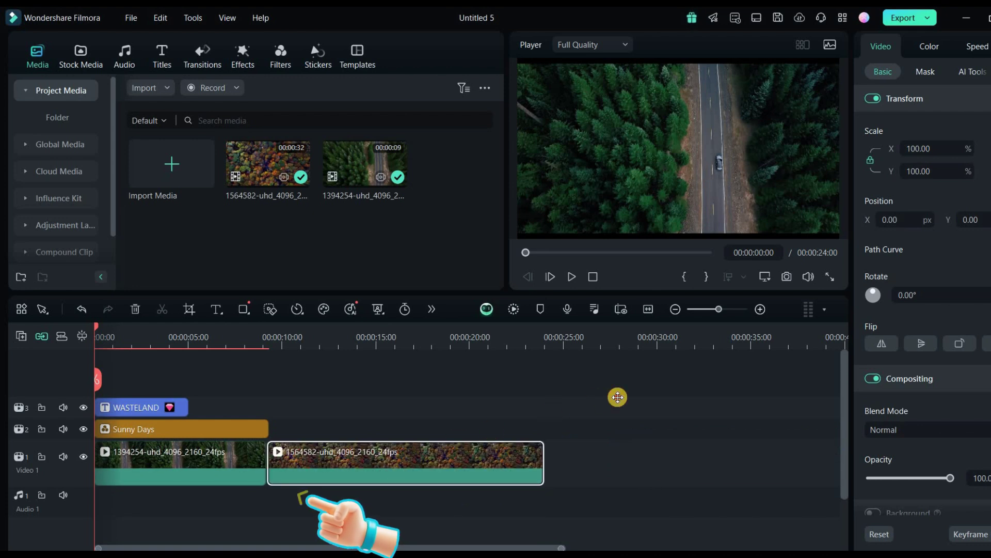
drag(654, 408, 576, 474)
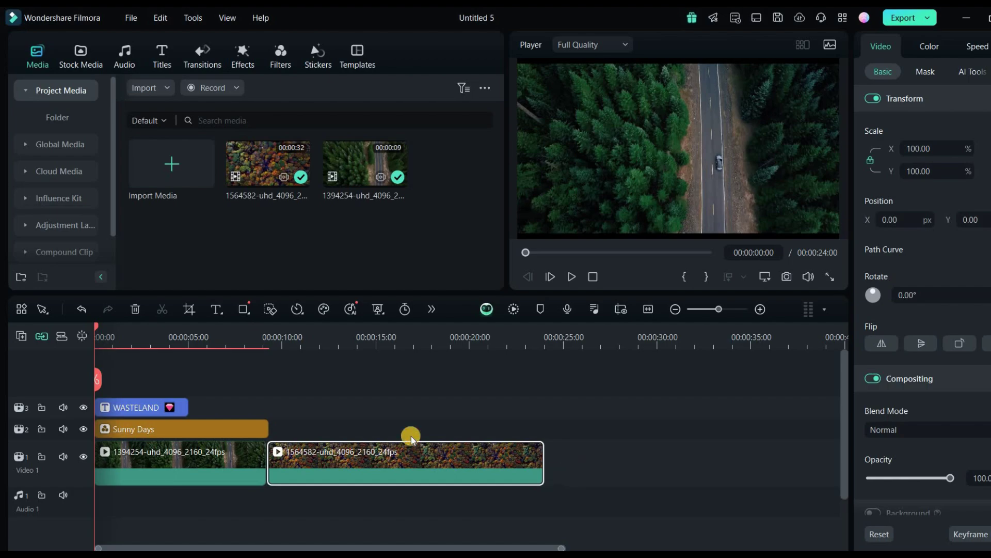
Move the title, sticker and first clip to 00:00:15, then link layers and shift 1394254 right.
drag(267, 371, 137, 427)
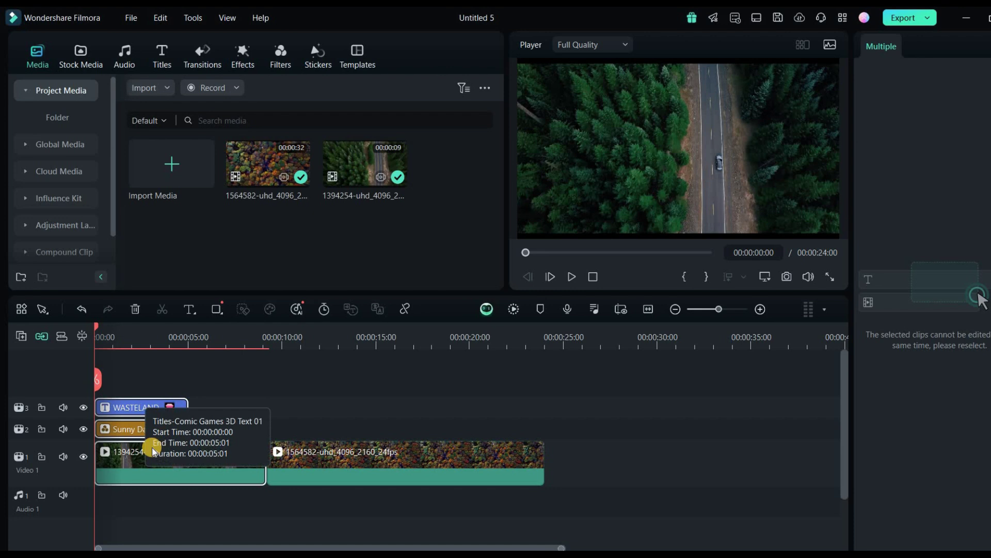
click(182, 455)
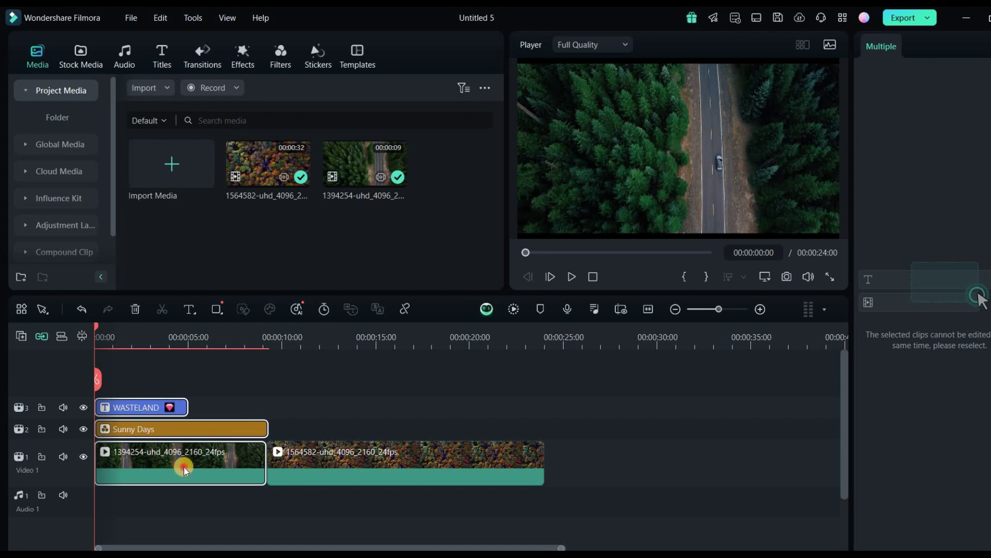
mouse_move(648, 451)
mouse_down()
mouse_move(652, 469)
mouse_move(827, 467)
mouse_move(648, 467)
mouse_up()
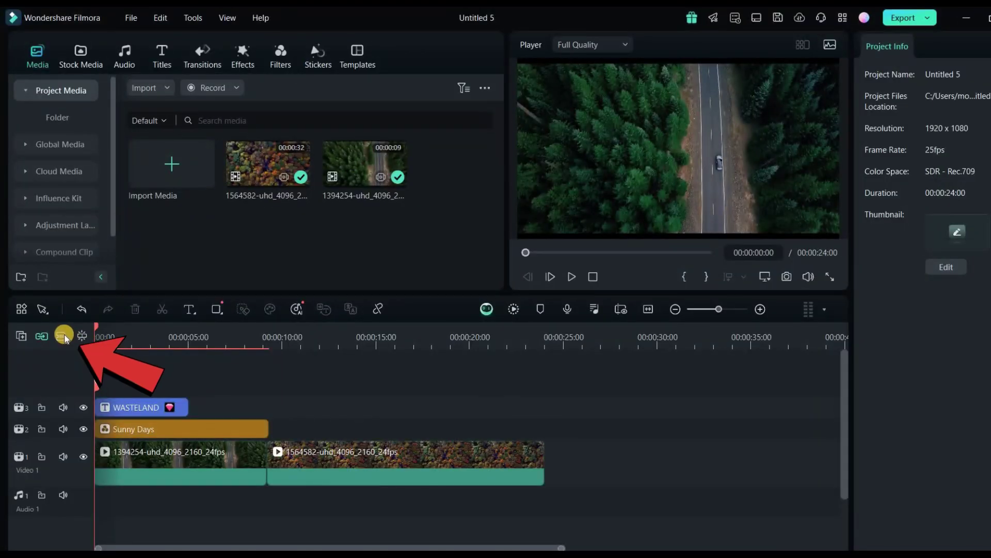
click(62, 336)
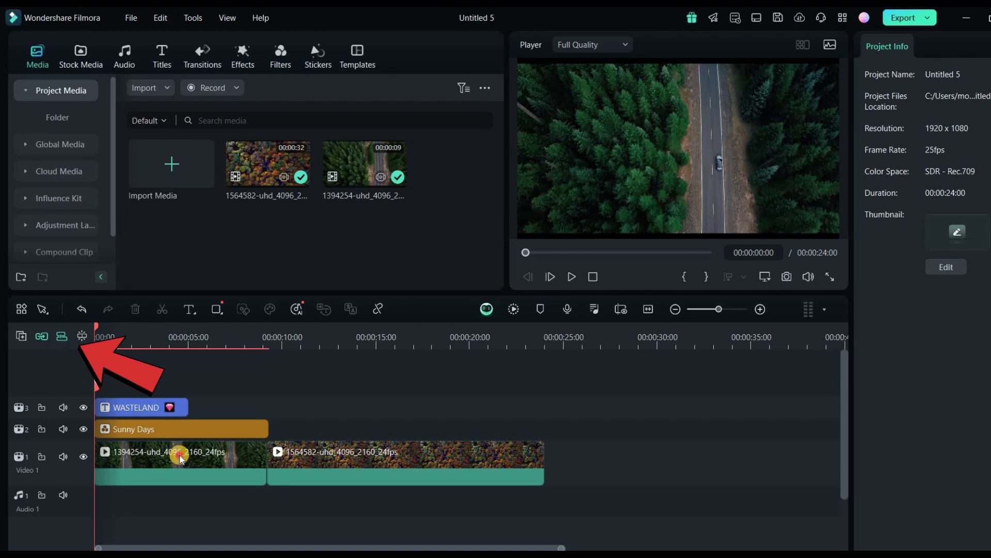
drag(180, 457, 584, 465)
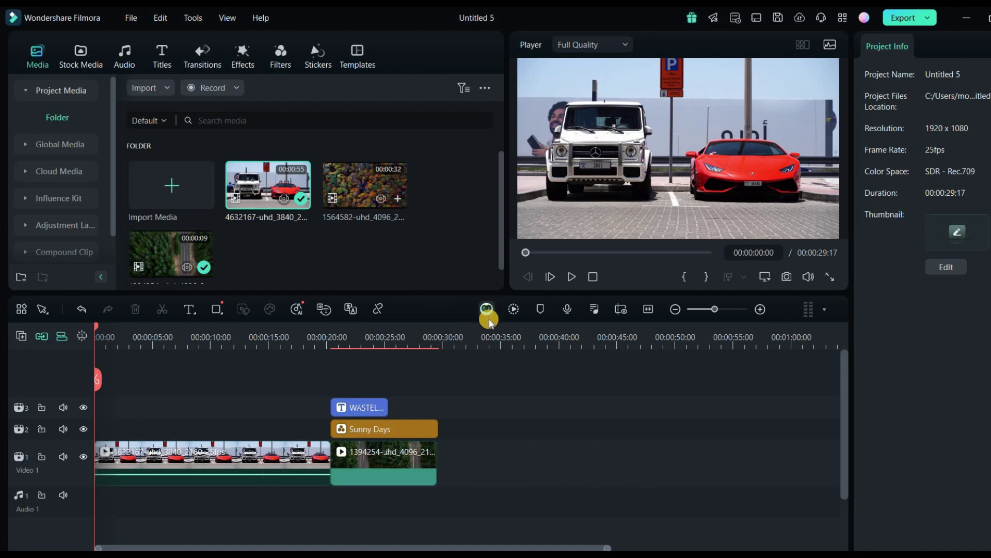
Bring up Copilot and load the add-transition request template.
click(488, 317)
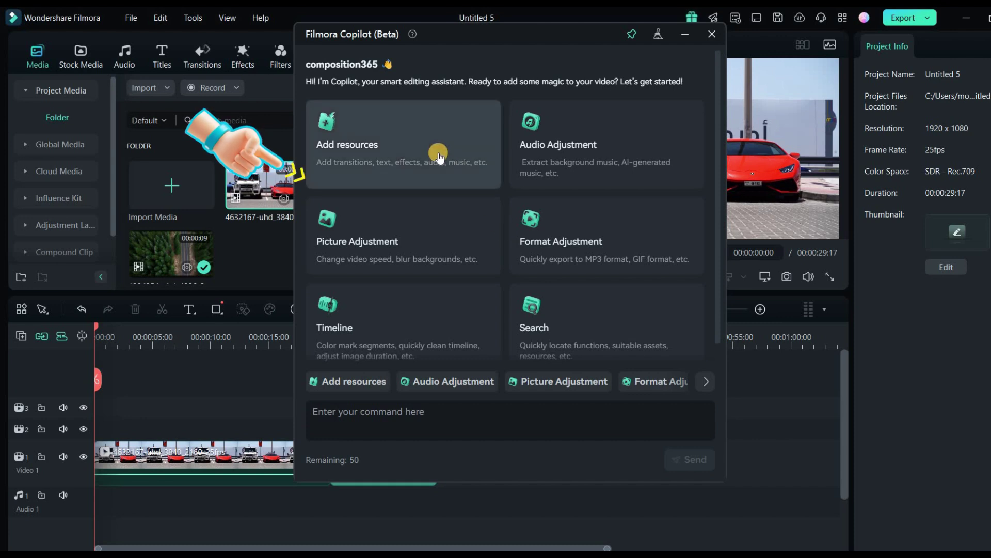
click(457, 157)
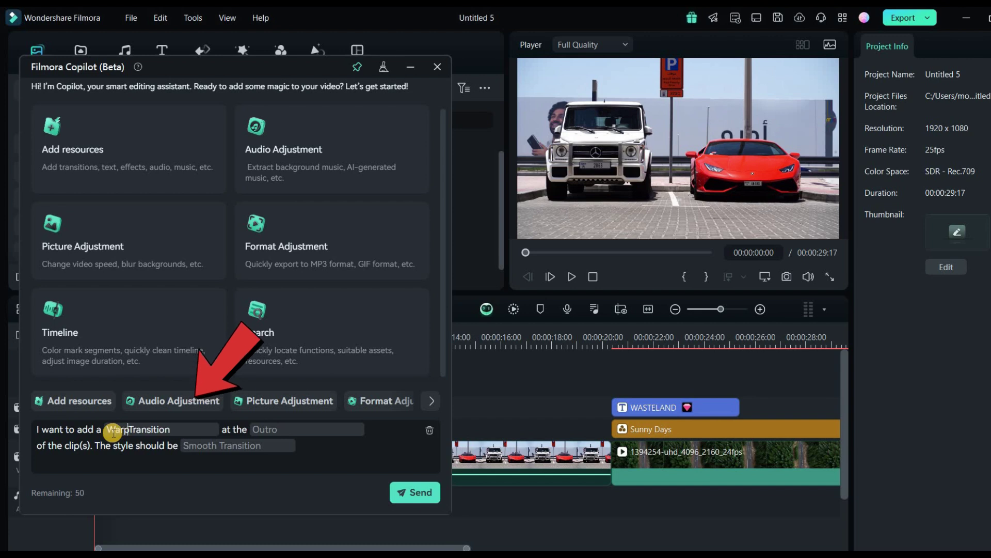
Reword the Copilot prompt to request a Warp zoom 6 transition between the clips.
text(zoom 6)
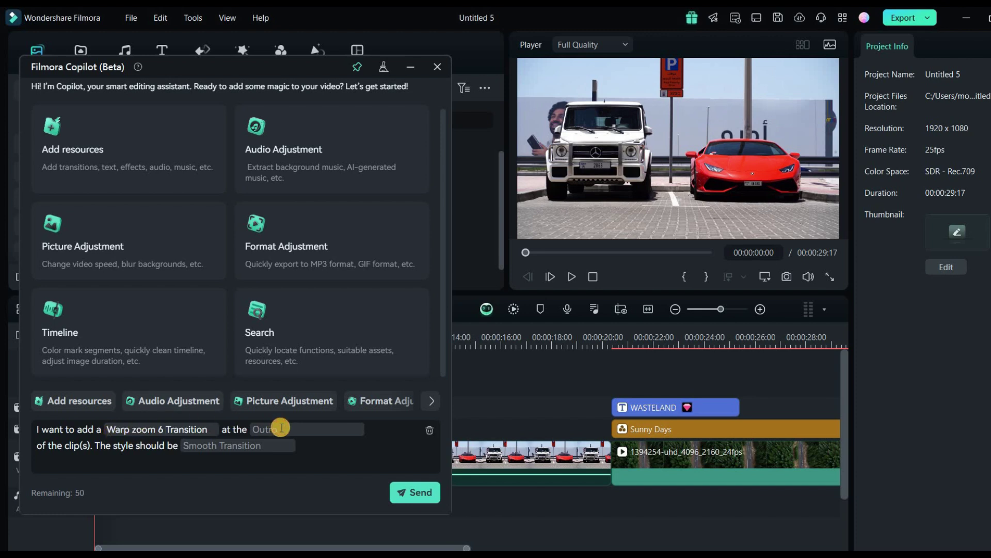
key(ctrl+a)
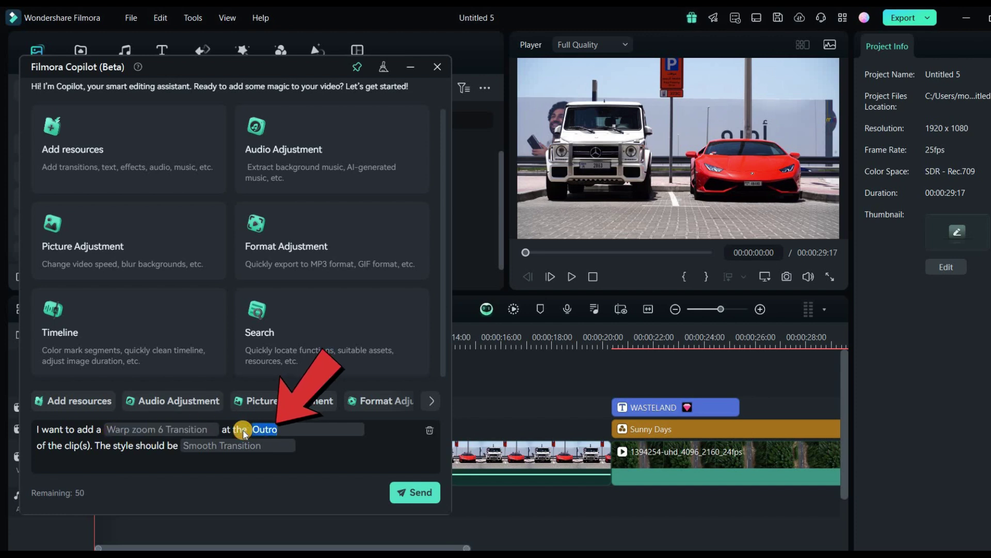
text(between)
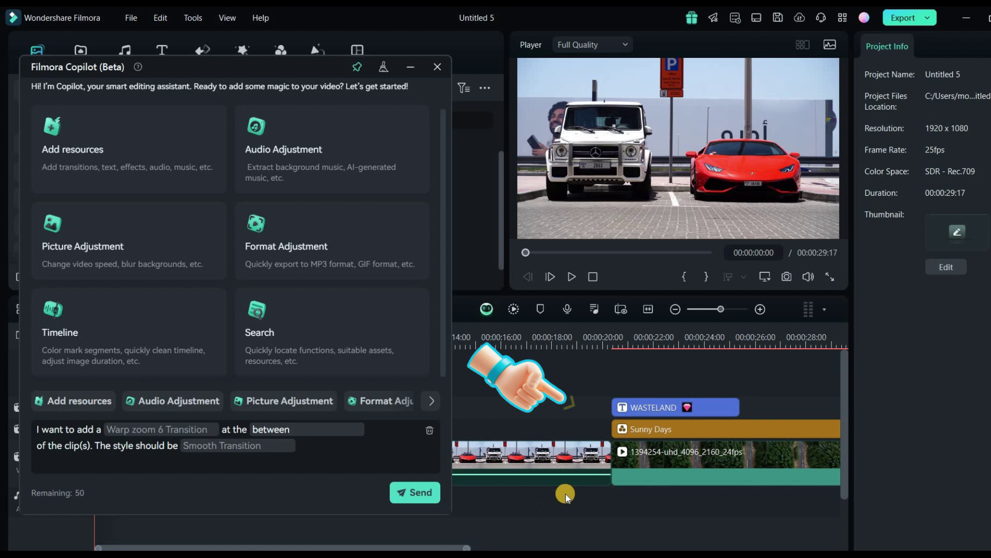
click(678, 463)
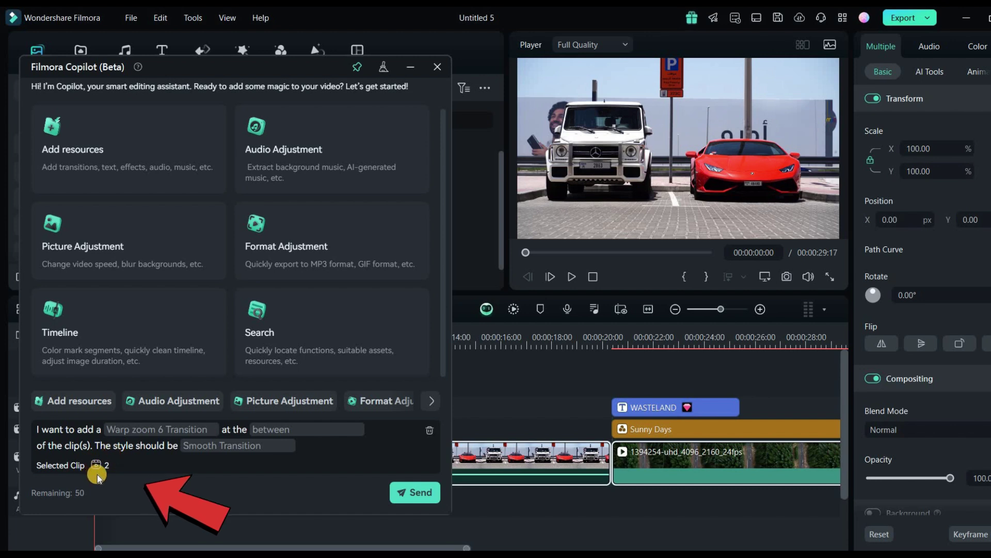
Select every timeline clip, send the request, and view Copilot's transition task details.
click(701, 489)
key(ctrl+a)
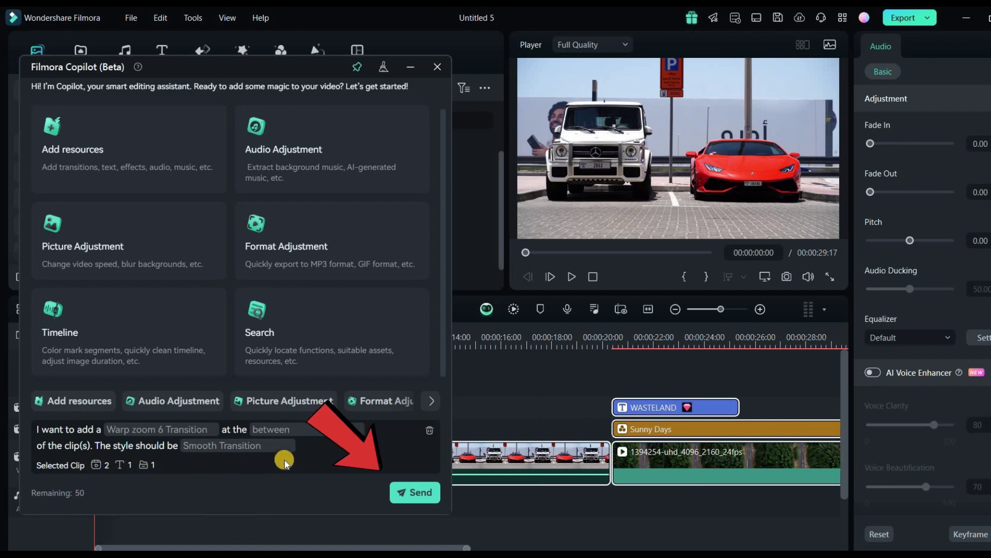
click(421, 493)
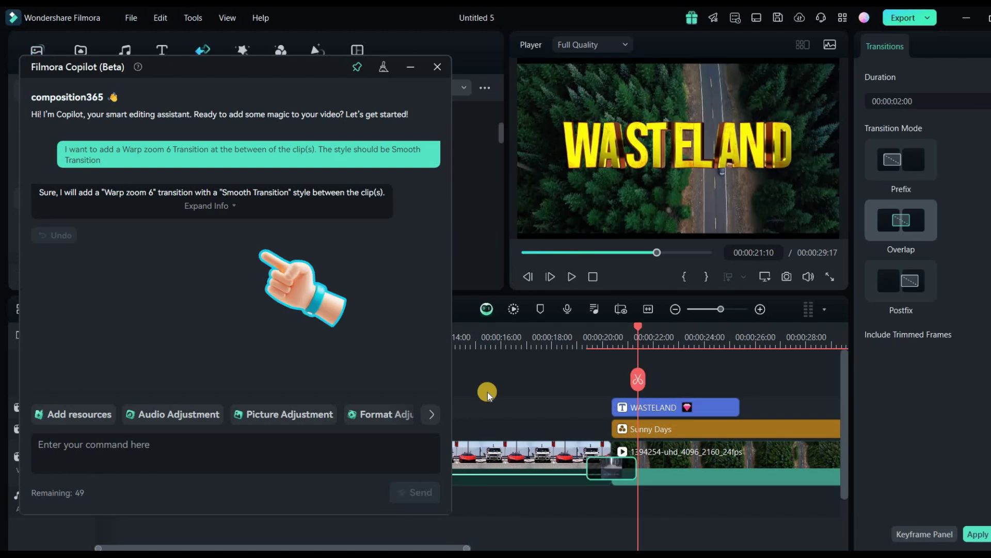
click(206, 206)
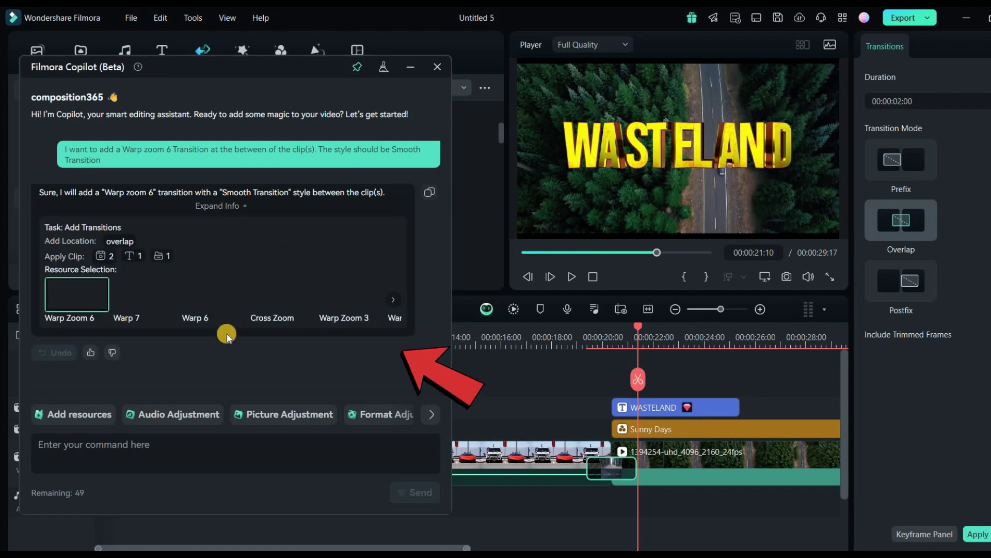
click(395, 302)
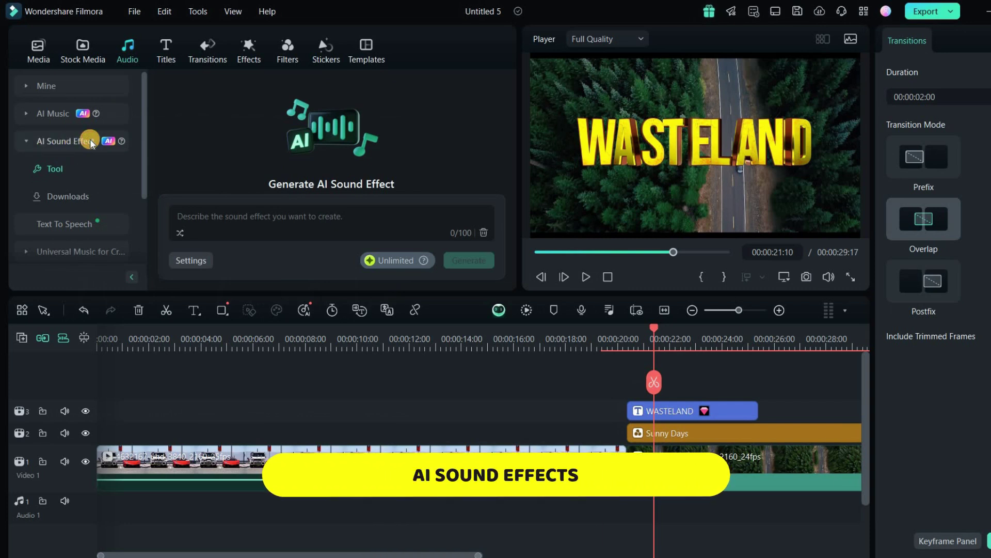
Generate three thunder sound effects, then preview the first and download the second.
click(83, 141)
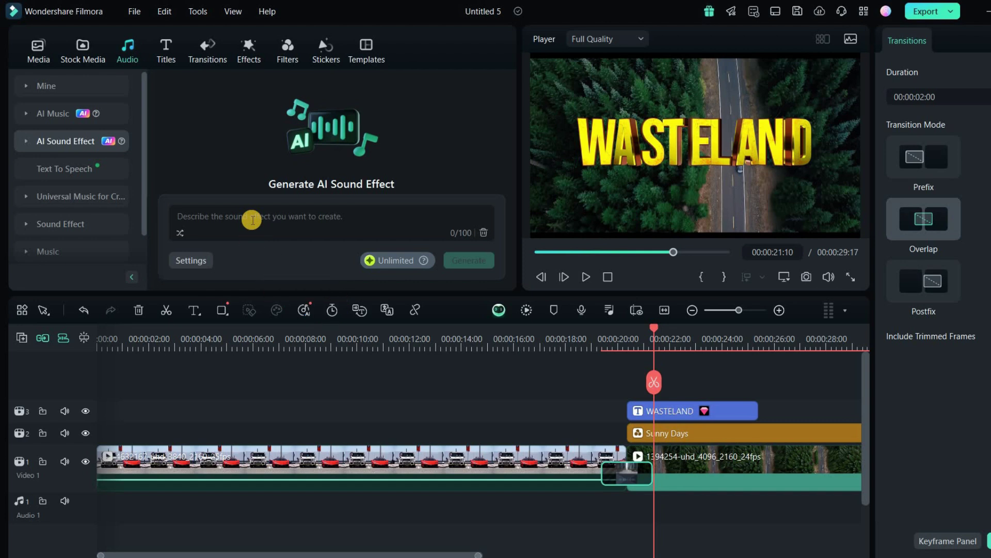
text(thunder)
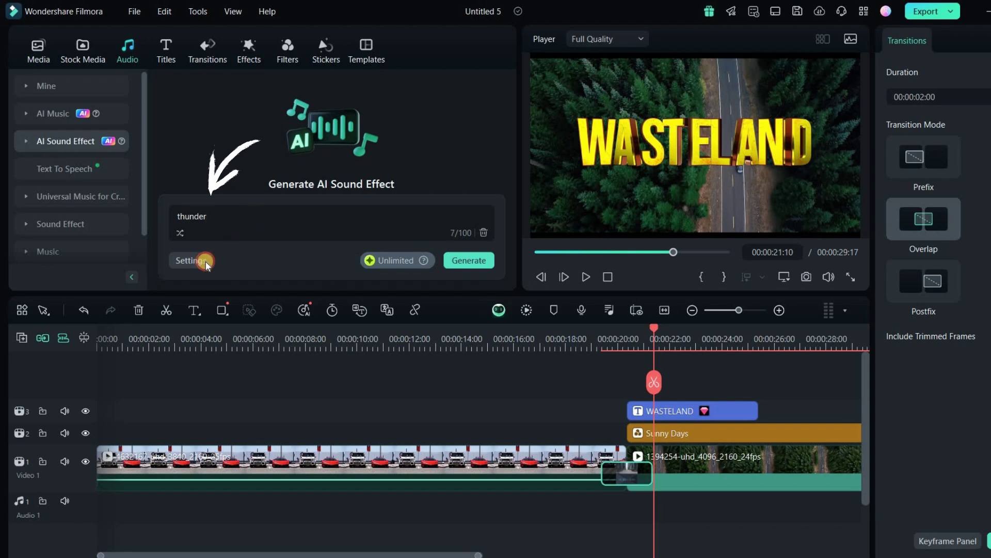
click(205, 261)
drag(197, 221, 259, 226)
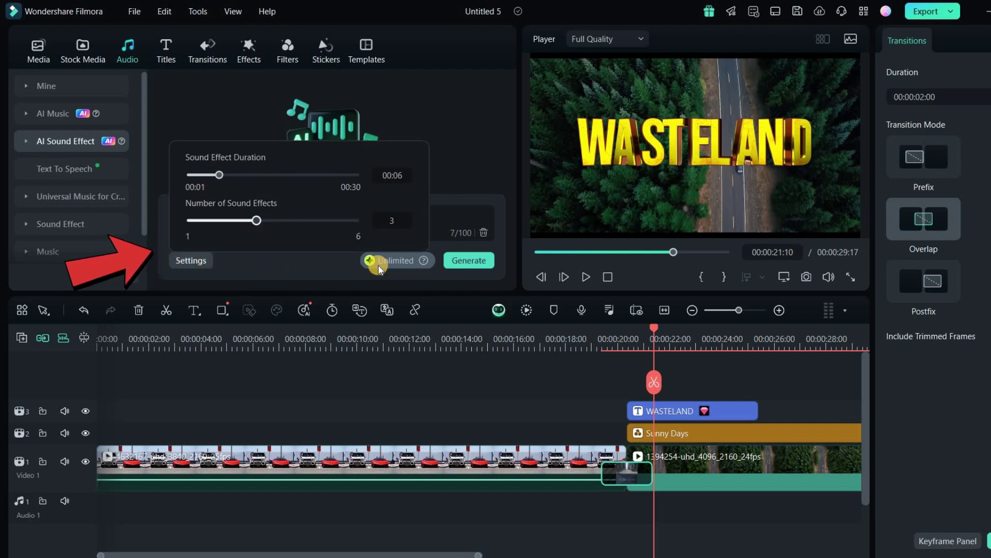
click(455, 259)
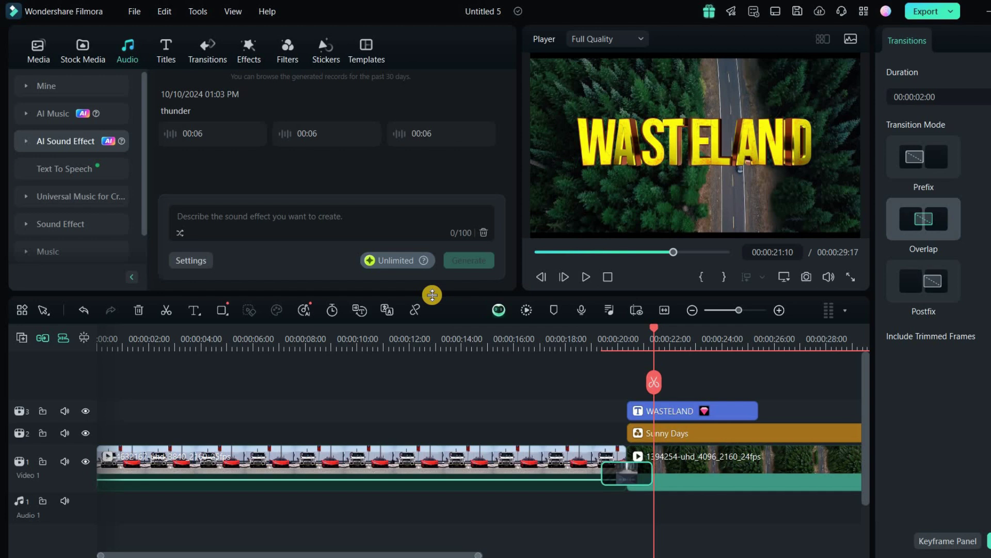
click(178, 132)
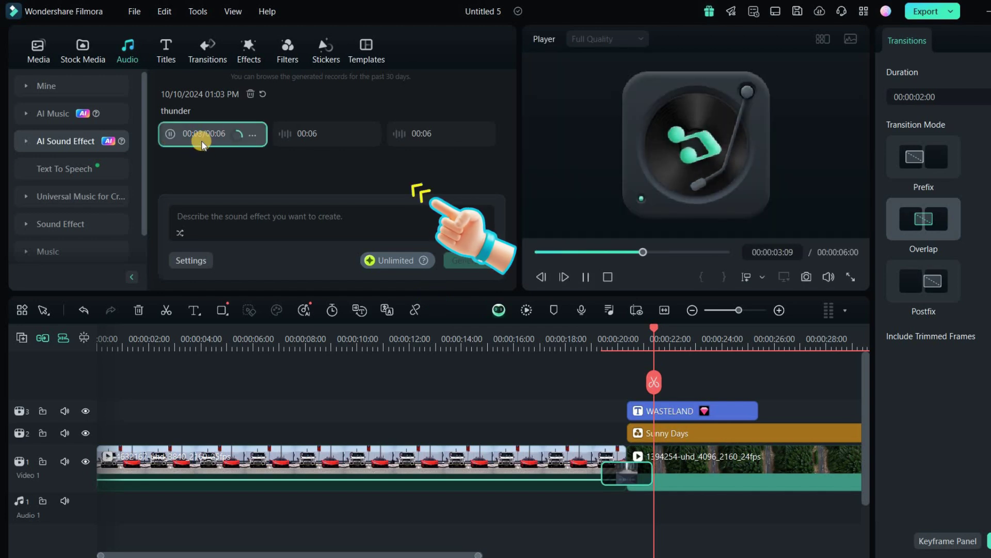
click(287, 133)
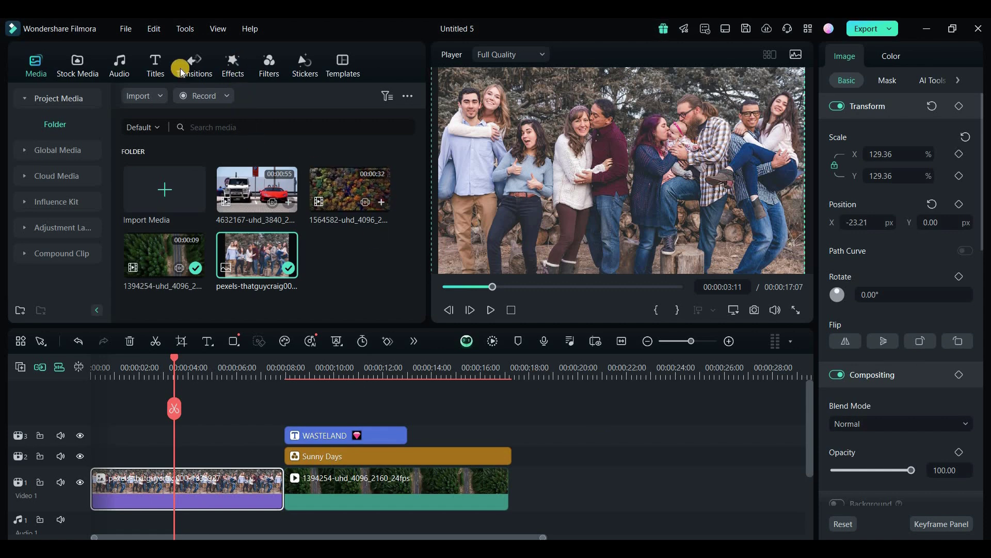
Apply the Face Mosaic effect AI Surface Blur to the family photo clip.
click(229, 69)
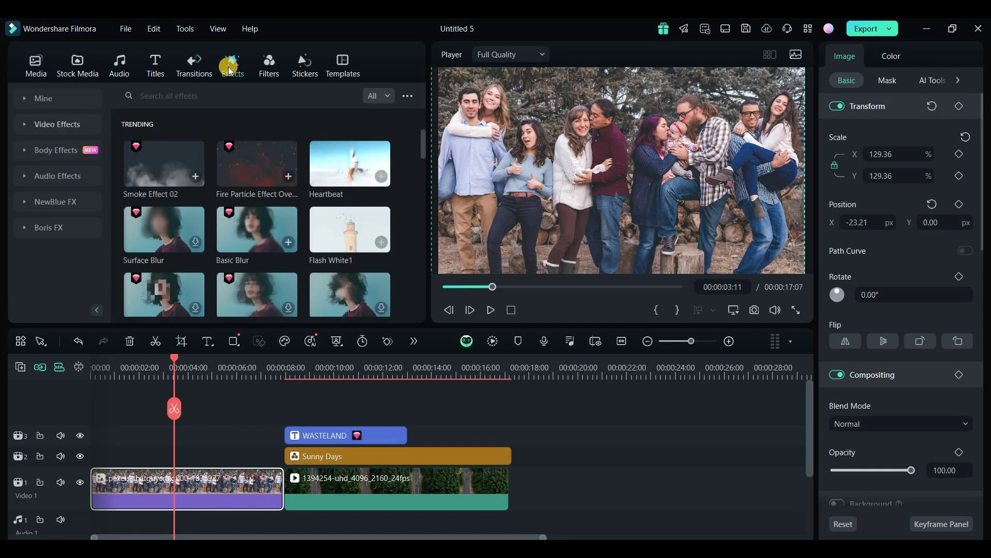
click(67, 151)
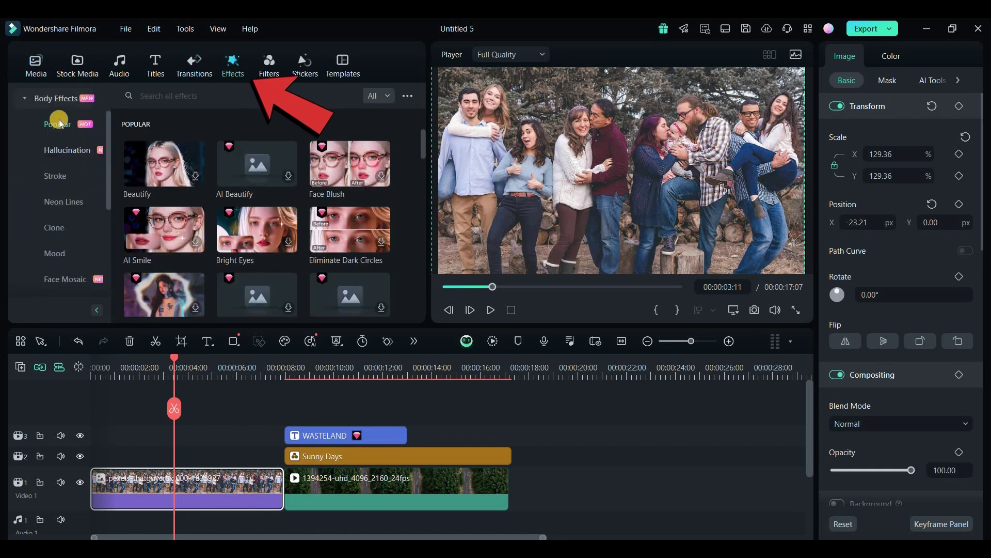
scroll(66, 207, down, 2)
click(70, 227)
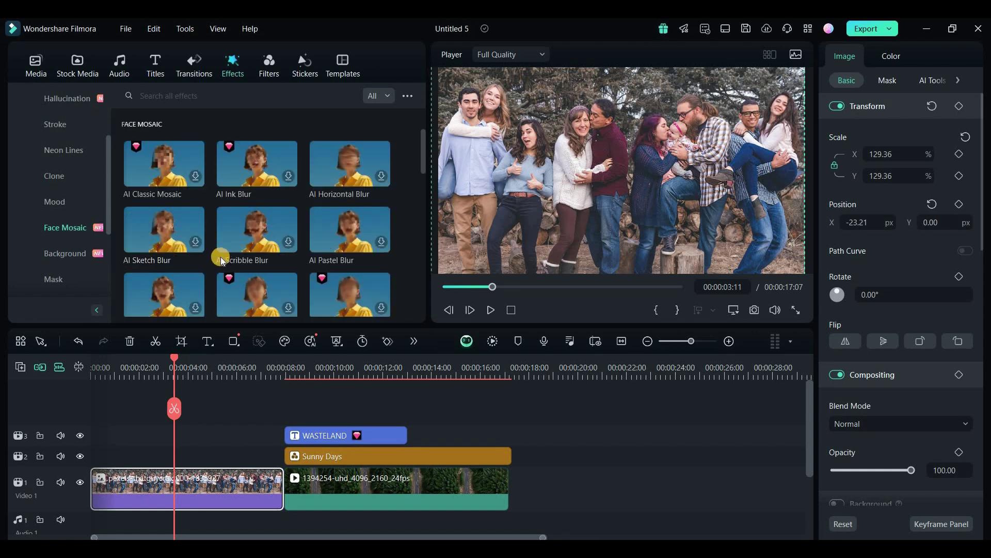
scroll(222, 256, down, 5)
scroll(232, 268, up, 3)
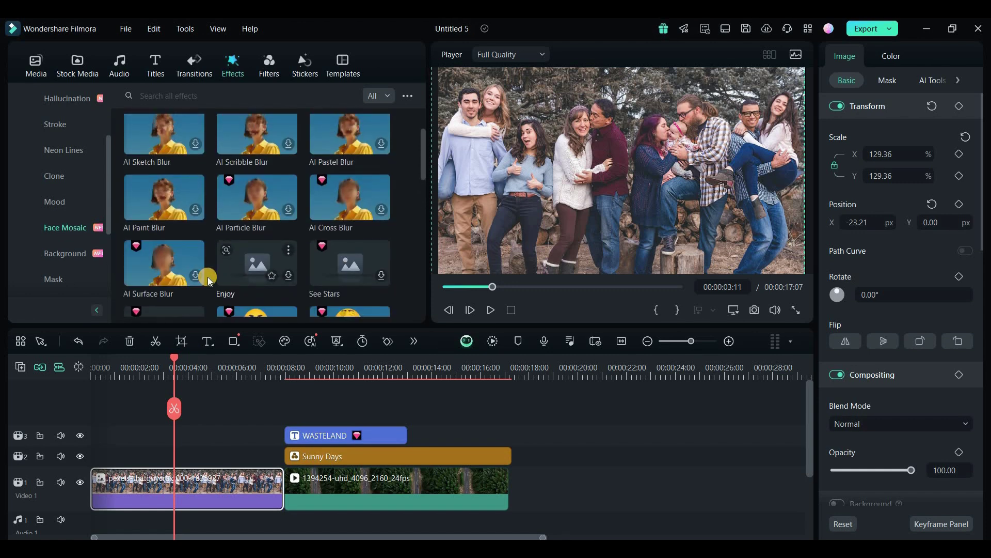
click(158, 256)
drag(153, 259, 191, 483)
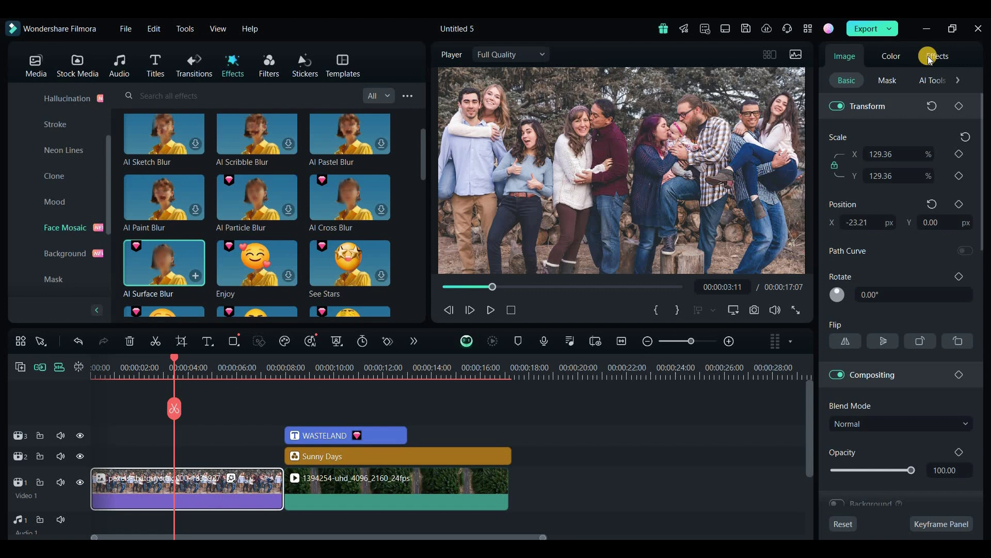
Exclude one detected face from the blur in the effect's settings.
click(945, 56)
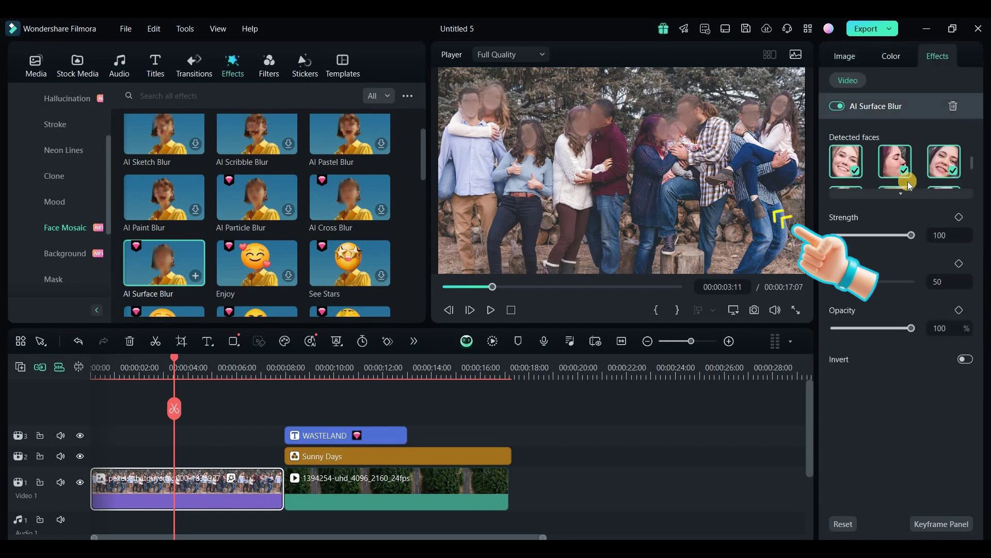
scroll(888, 171, down, 2)
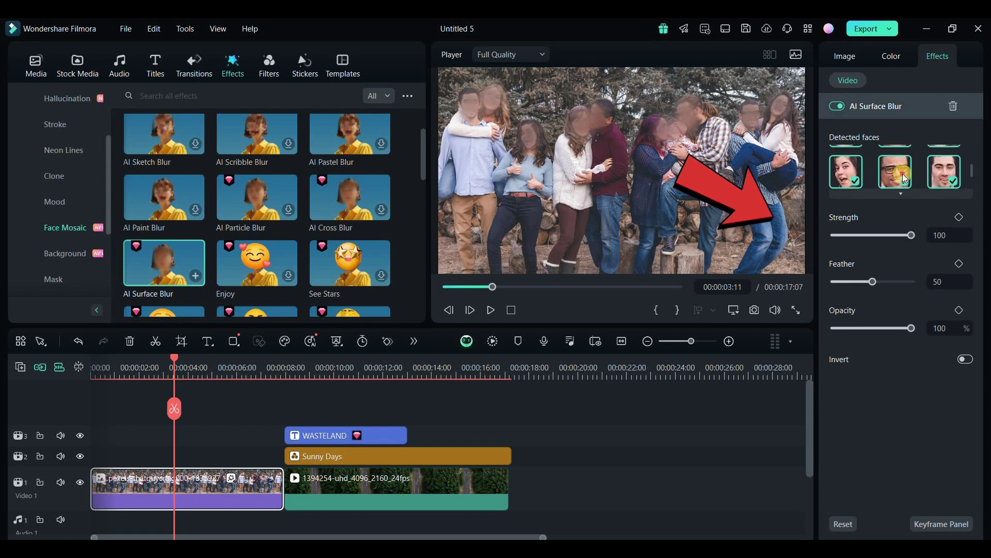
click(904, 179)
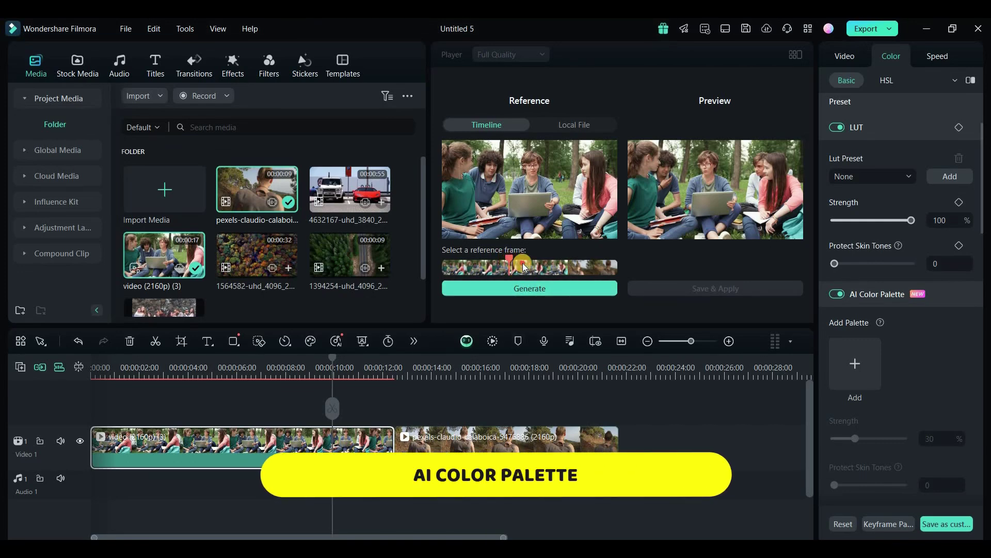
Generate an AI Color Palette match using a frame from the imported hiking-with-backpack video.
click(551, 276)
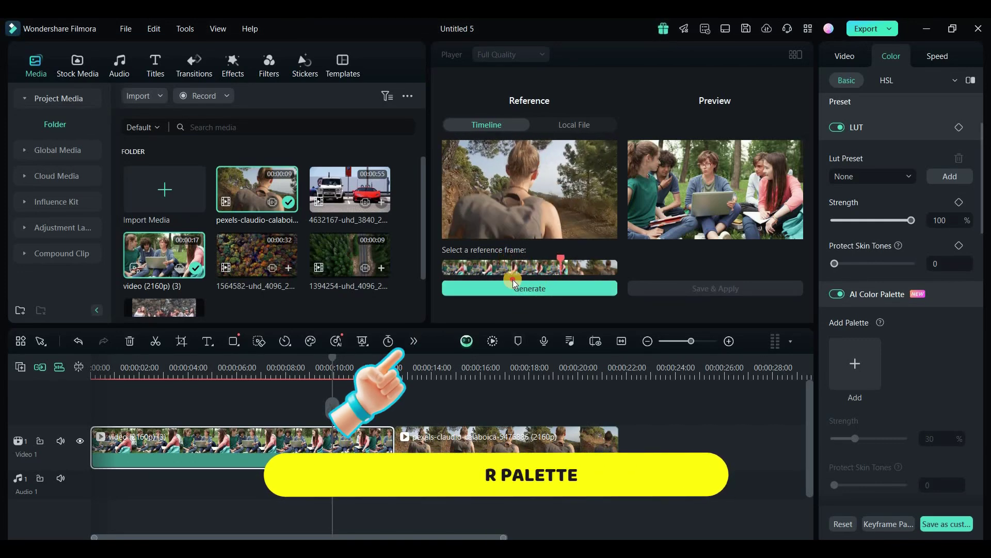
click(488, 278)
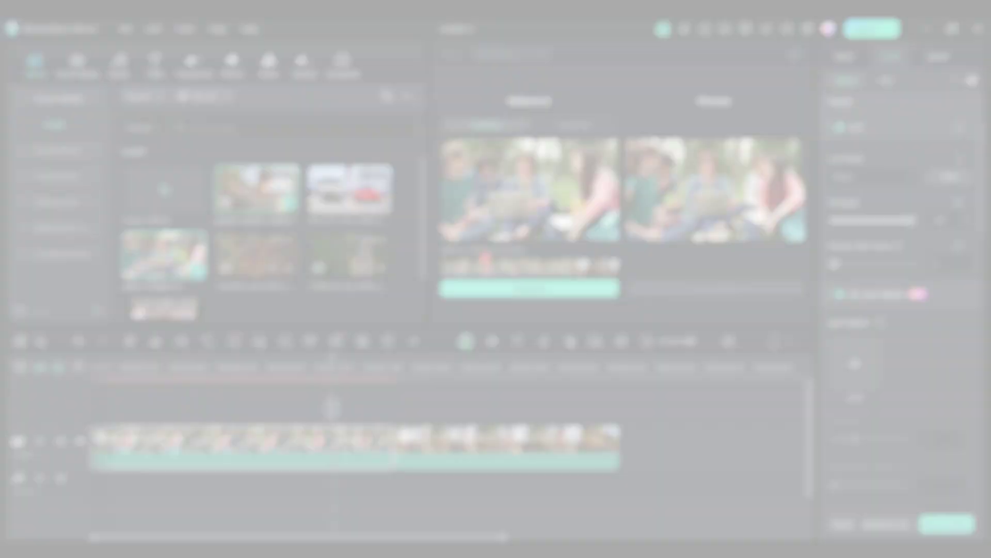
click(584, 127)
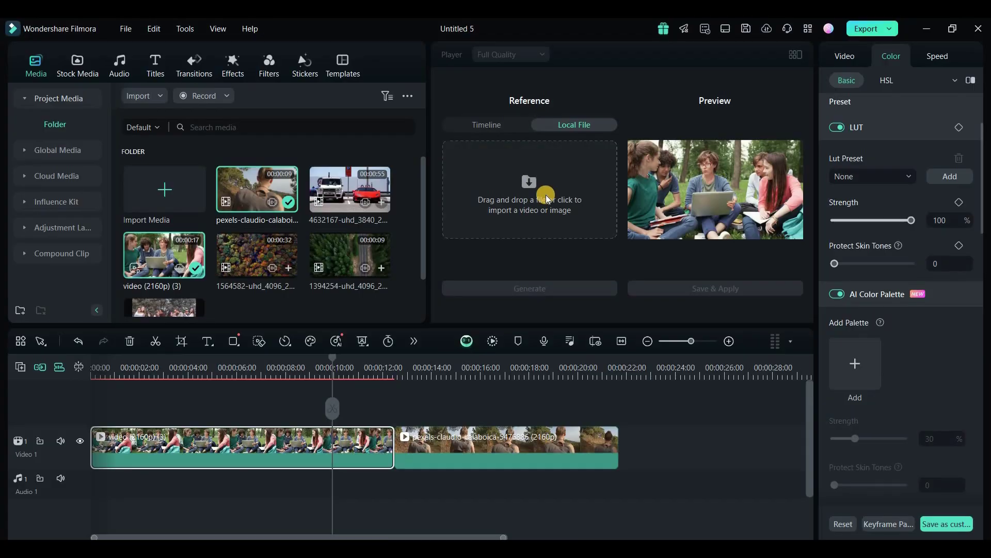
click(532, 185)
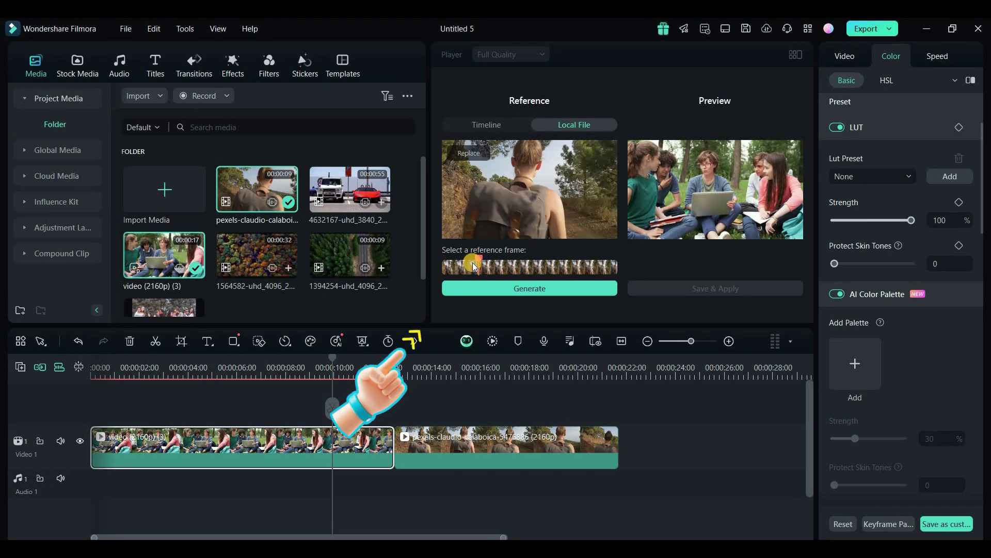
click(454, 266)
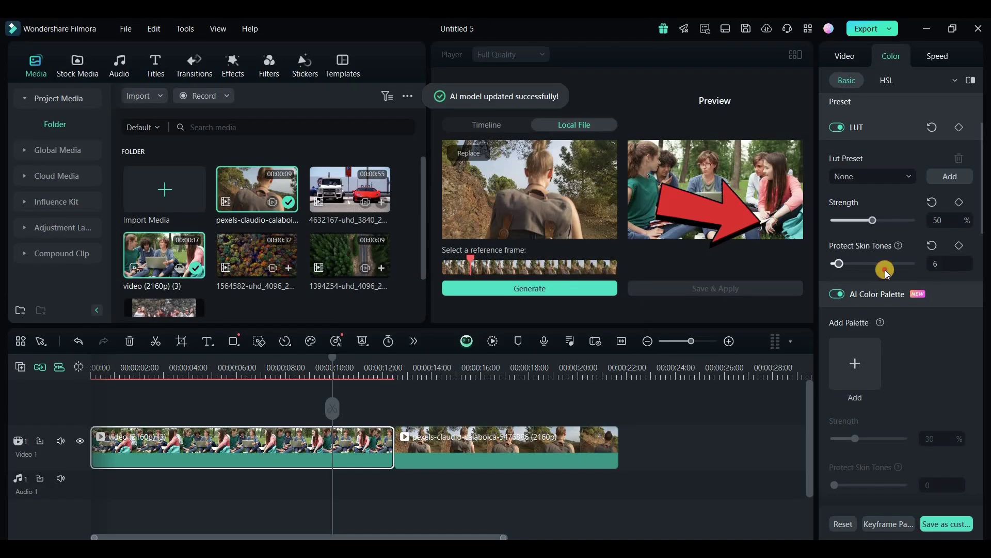
click(884, 264)
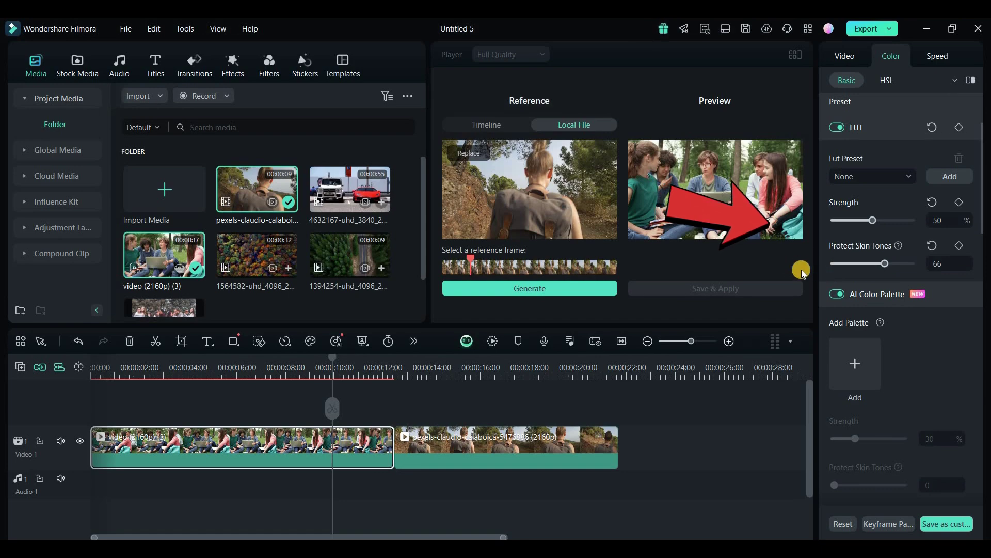
click(557, 296)
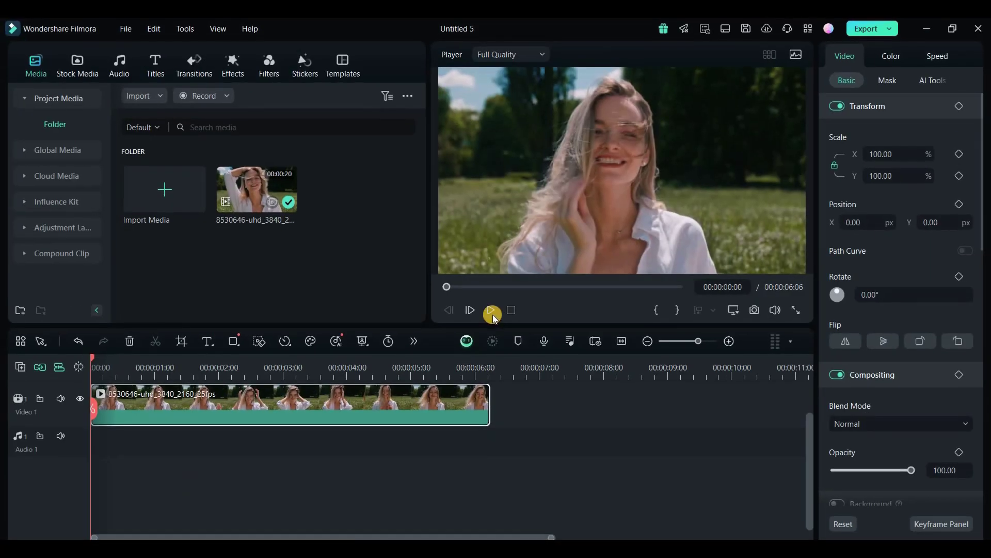
Play the field clip, then enable AI Video Enhancer in AI Tools and generate.
key(space)
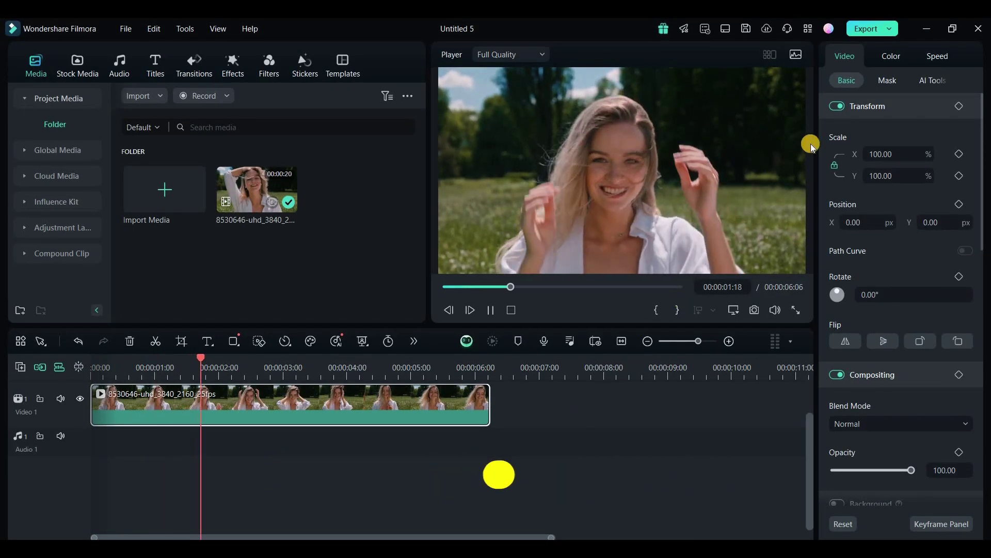
click(946, 79)
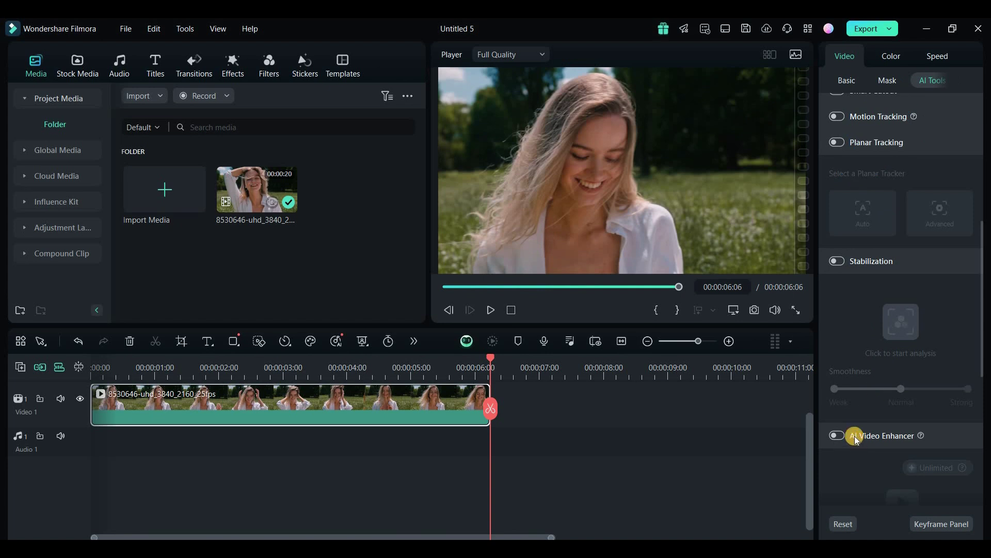
scroll(844, 308, down, 3)
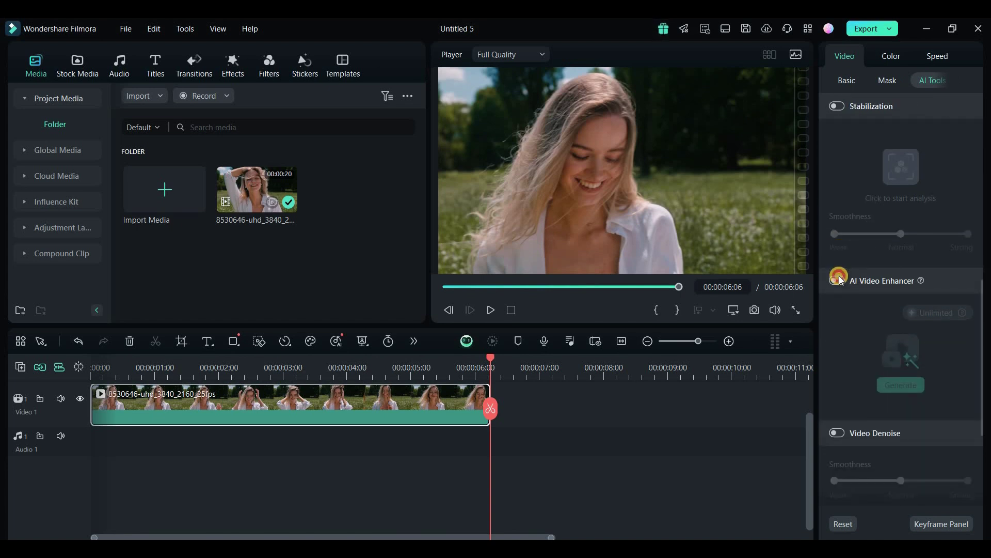
click(840, 281)
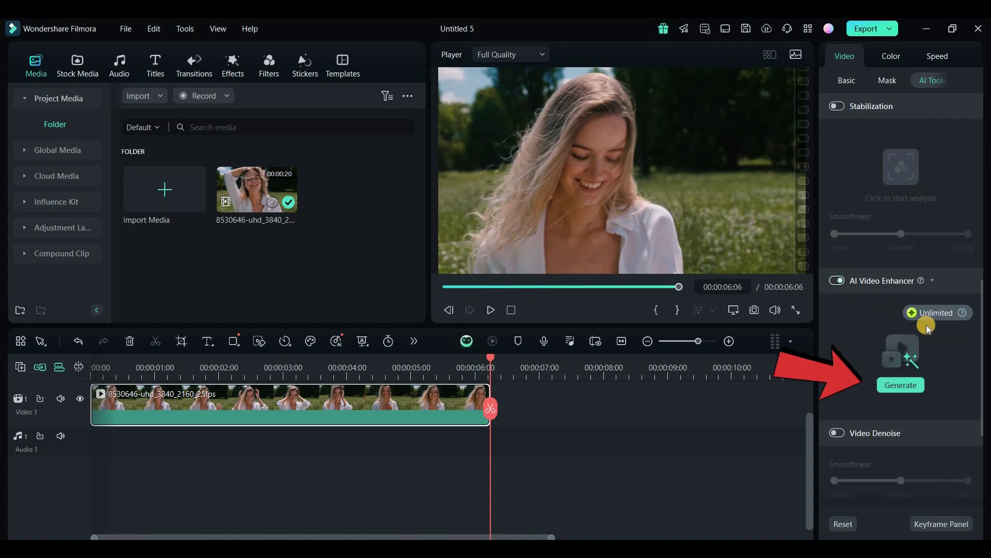
click(898, 383)
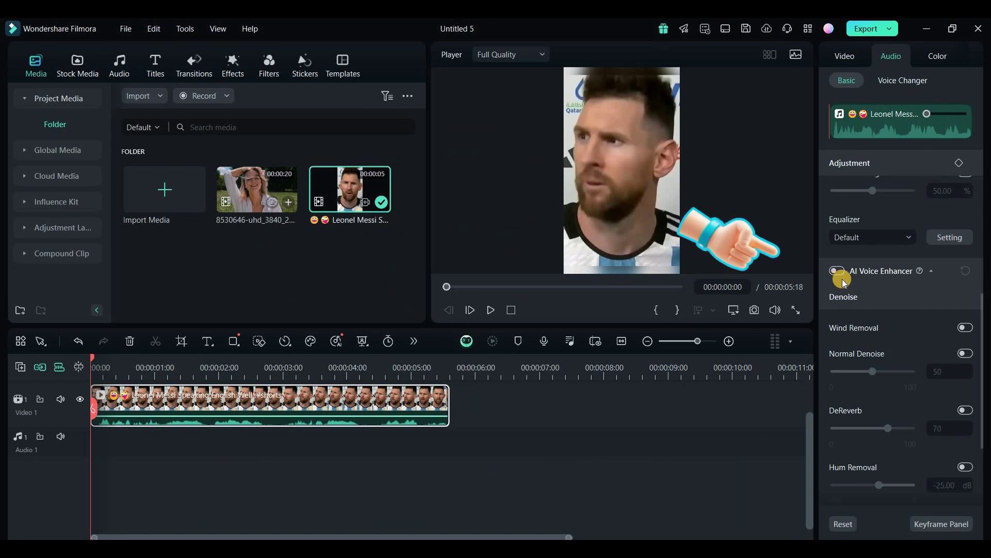
Turn on AI Voice Enhancer for the interview clip and play it back twice.
click(836, 271)
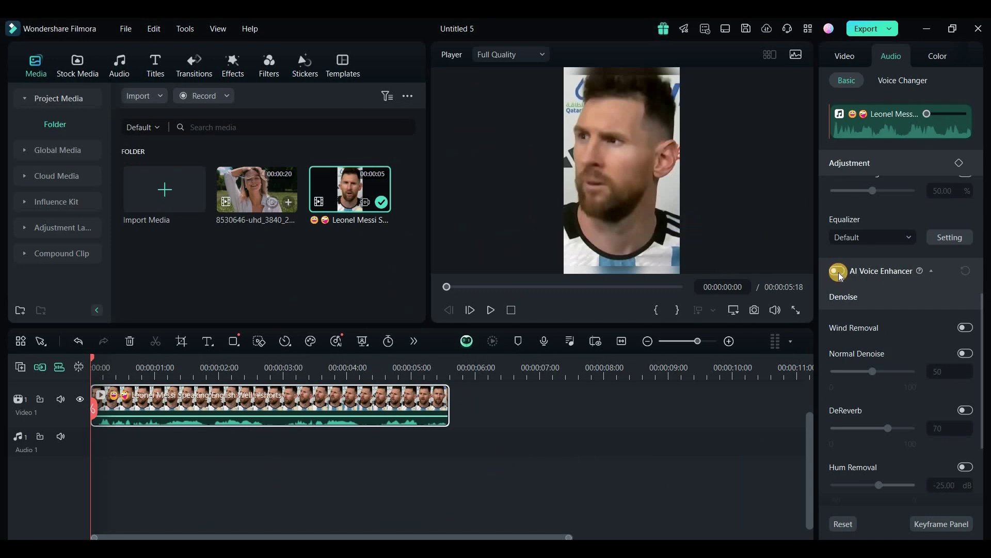
click(841, 273)
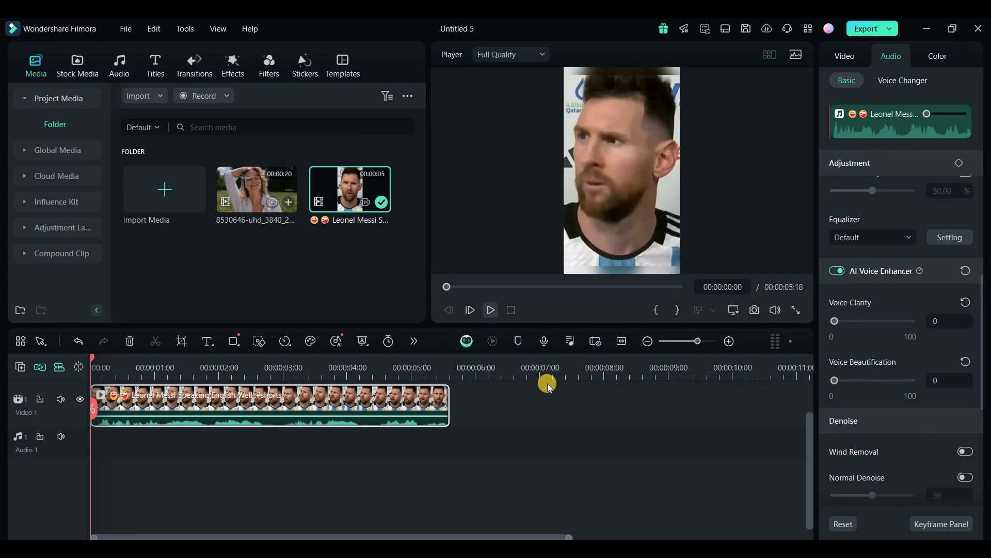
key(space)
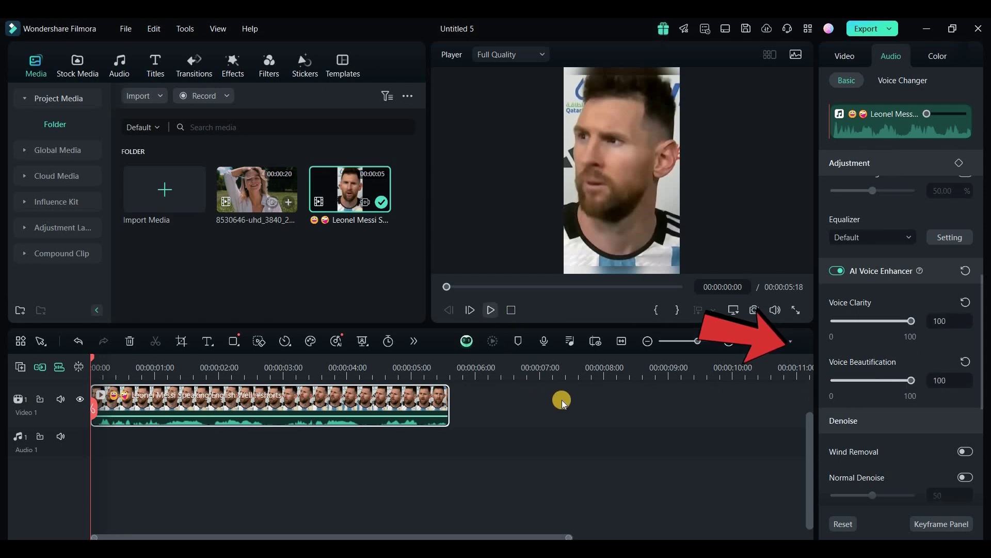
key(space)
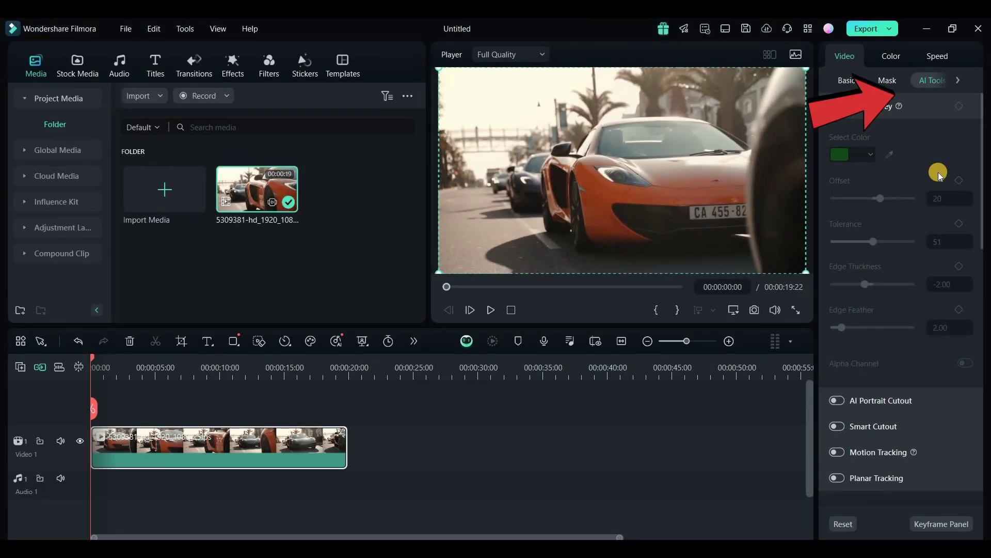
Adjust the Video Denoise smoothness strength on the orange sports-car clip.
scroll(907, 328, down, 10)
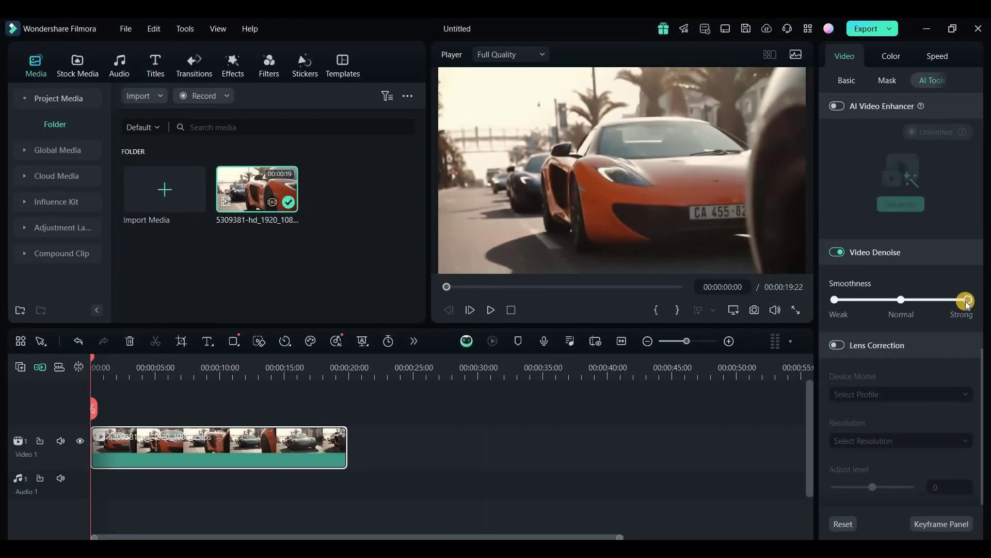
drag(966, 302, 887, 304)
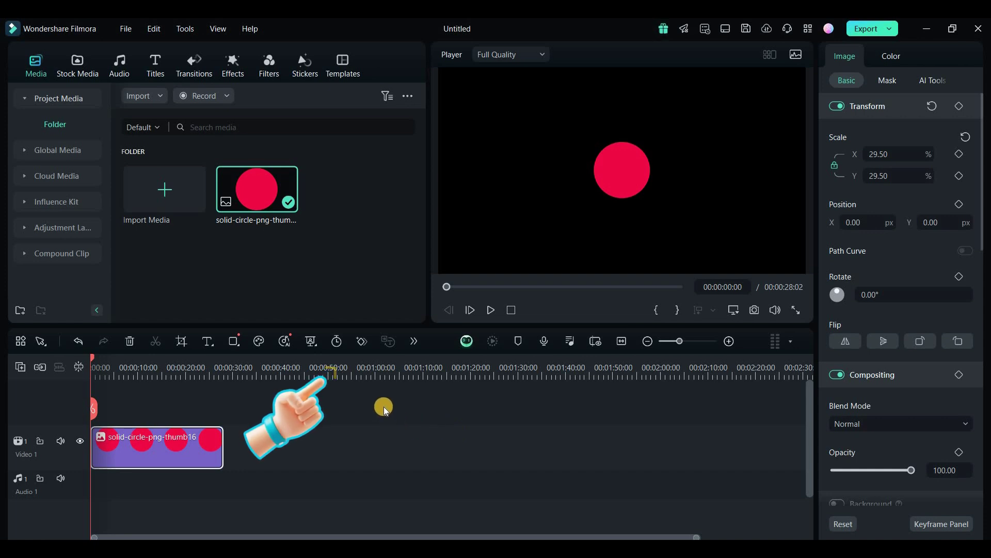
Add a keyframe on the red circle, drag it to a new position, and play the motion.
click(363, 341)
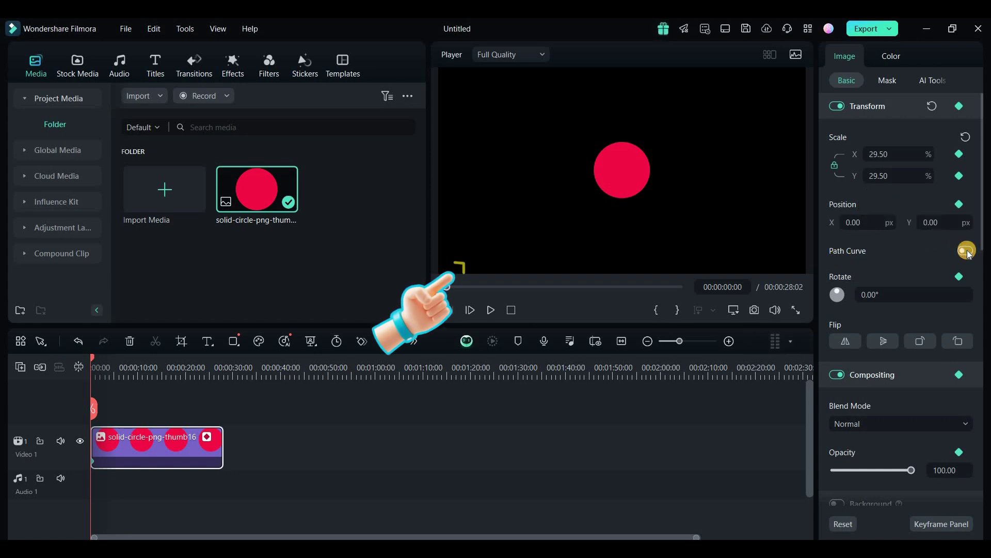
click(621, 164)
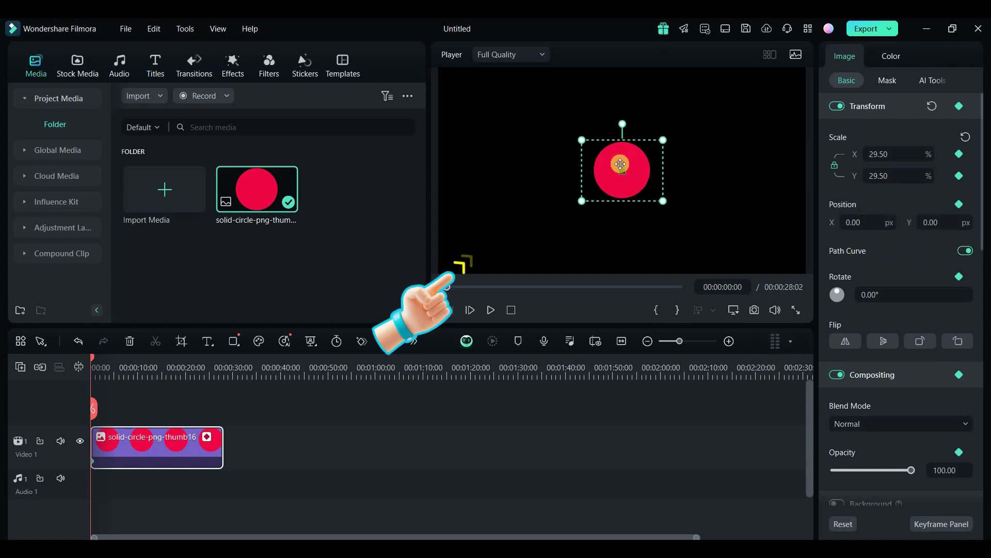
mouse_move(621, 170)
mouse_down()
mouse_move(711, 215)
mouse_move(575, 244)
mouse_move(499, 185)
mouse_up()
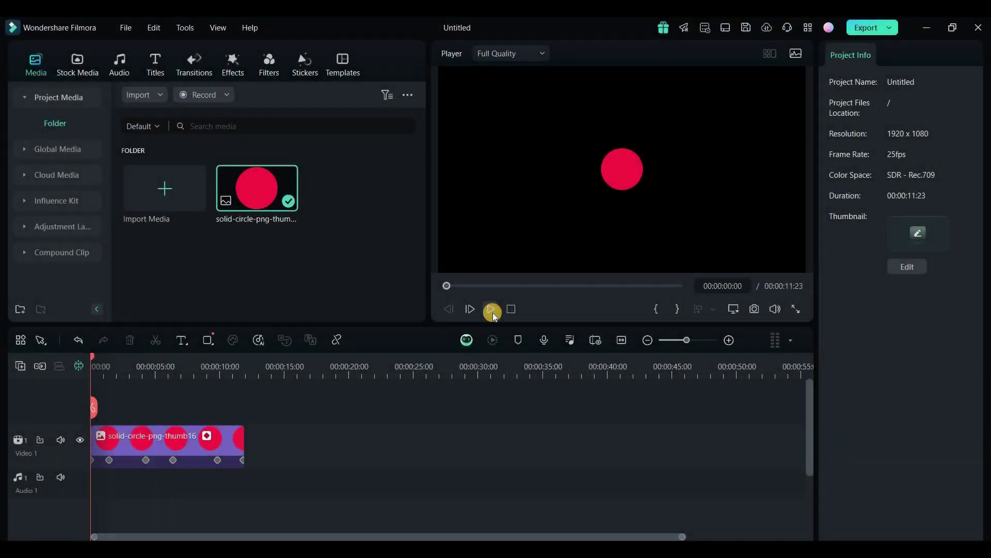
click(491, 310)
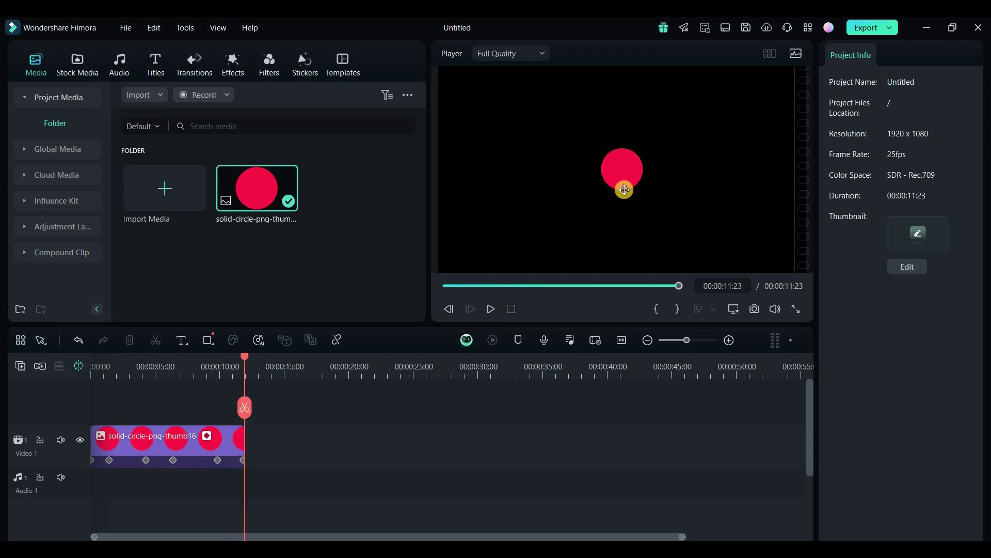
Set the circle's path keyframes to Curve type and replay the curved animation from the start.
click(624, 190)
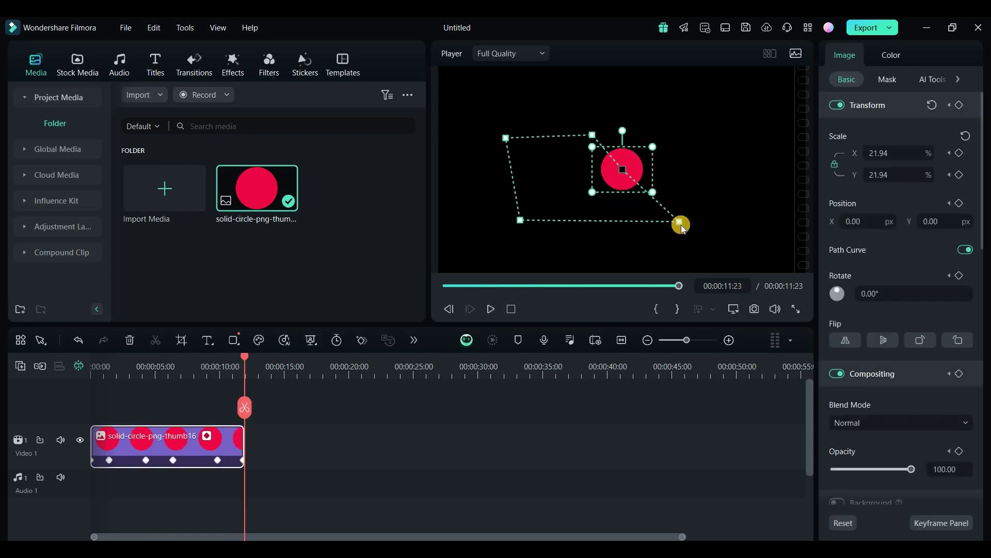
mouse_move(818, 263)
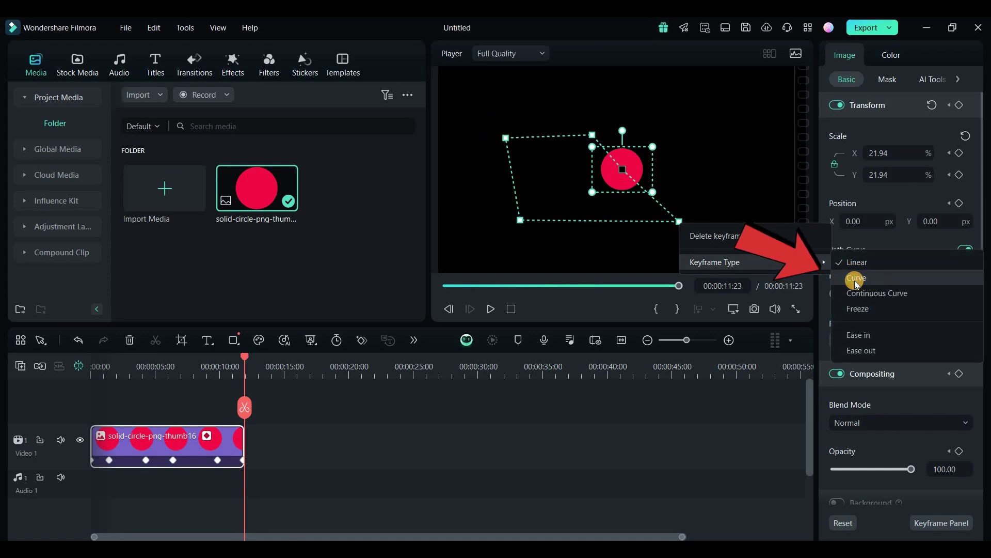
click(857, 277)
right_click(520, 220)
click(697, 277)
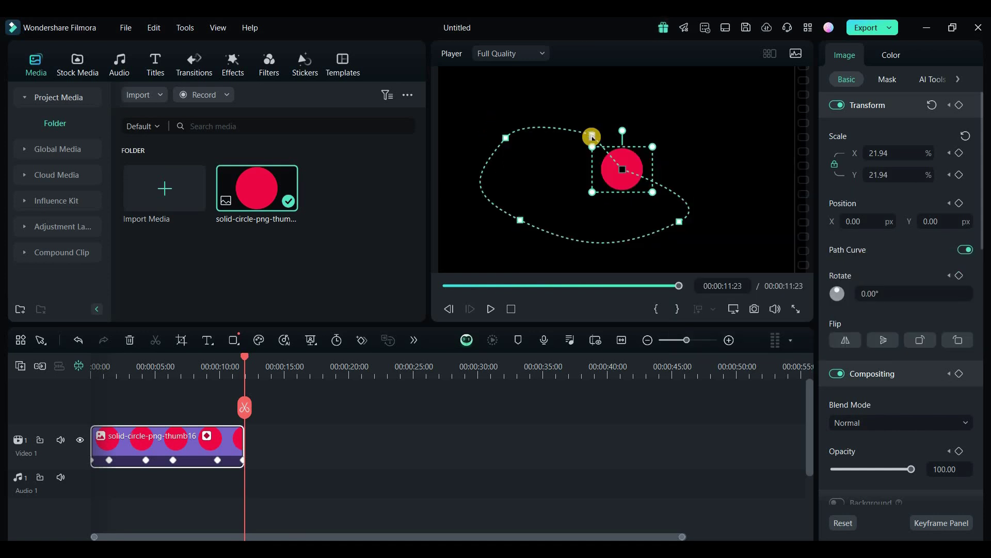
click(592, 136)
click(491, 309)
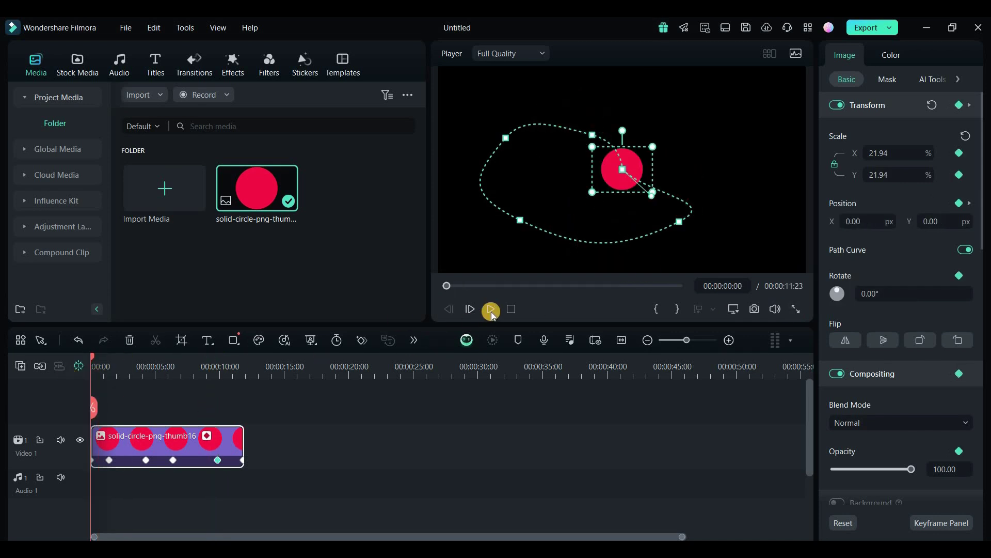
click(491, 308)
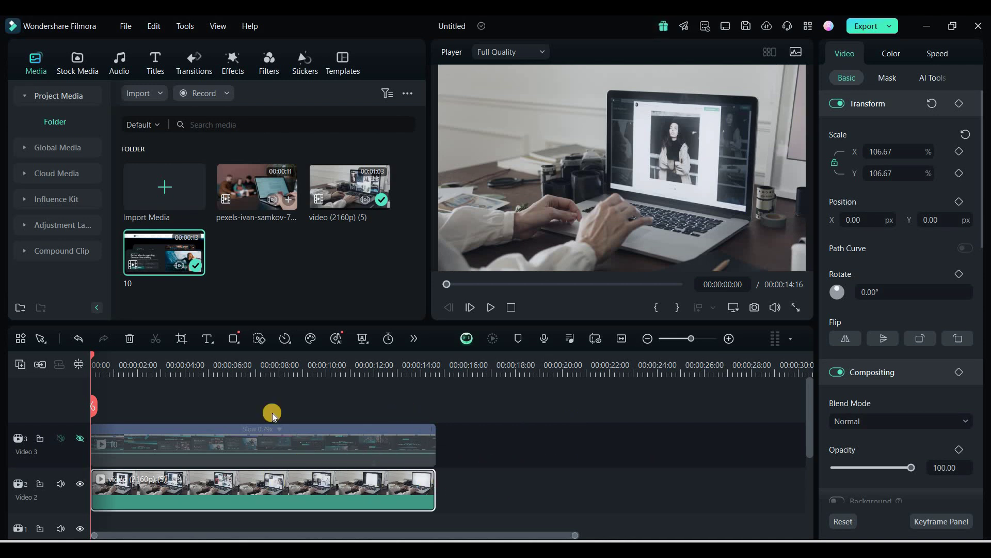
Apply advanced planar tracking to the laptop screen, fit its corners, analyze, and preview the composite.
click(80, 440)
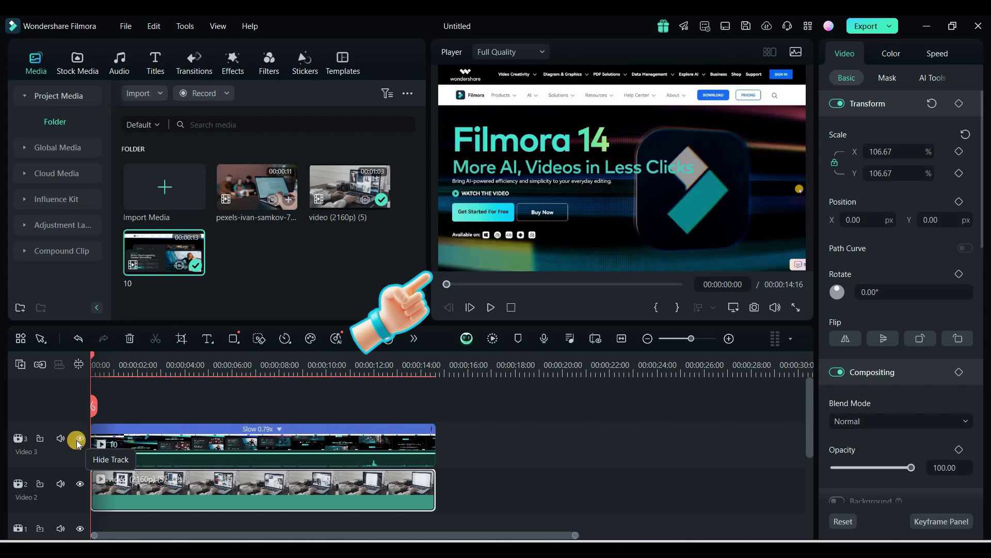
click(82, 439)
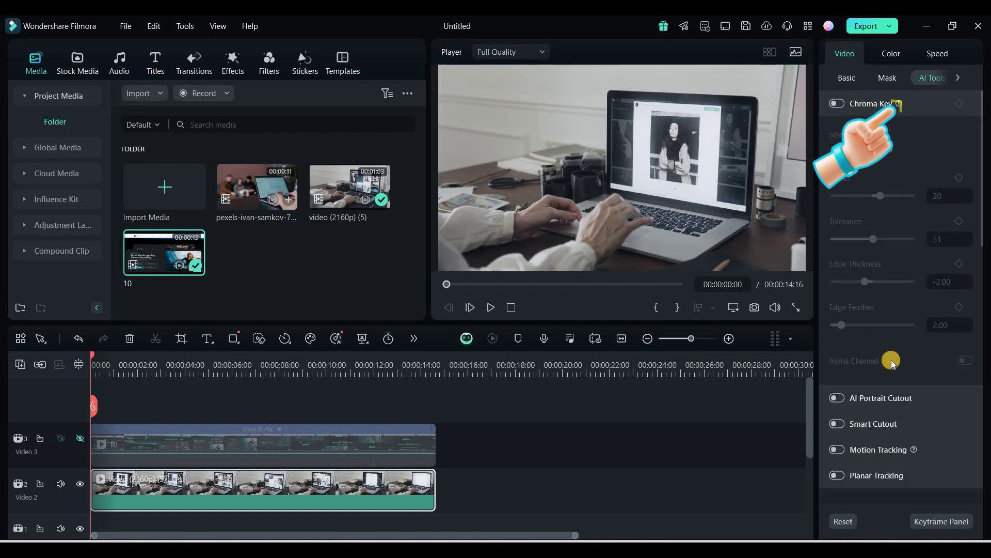
scroll(843, 385, down, 4)
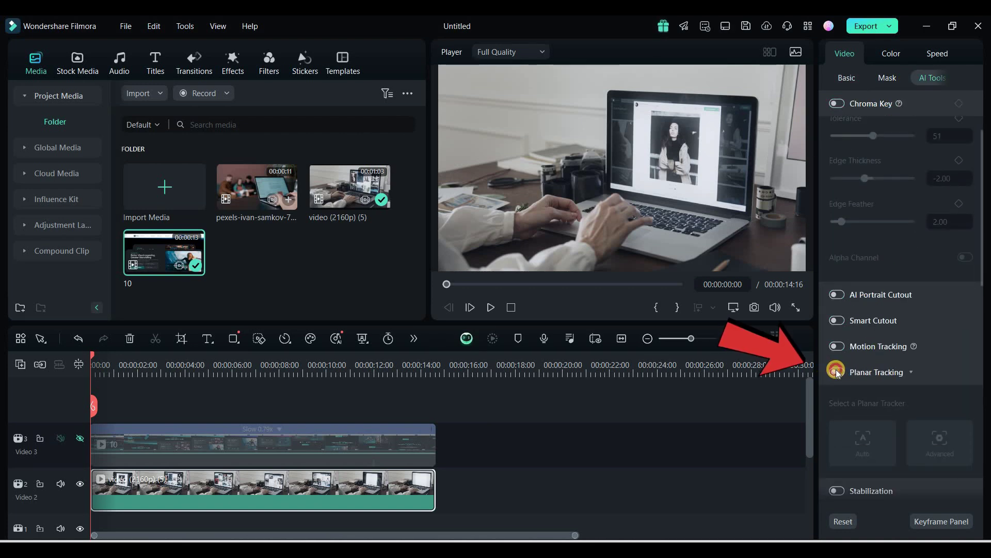
click(942, 449)
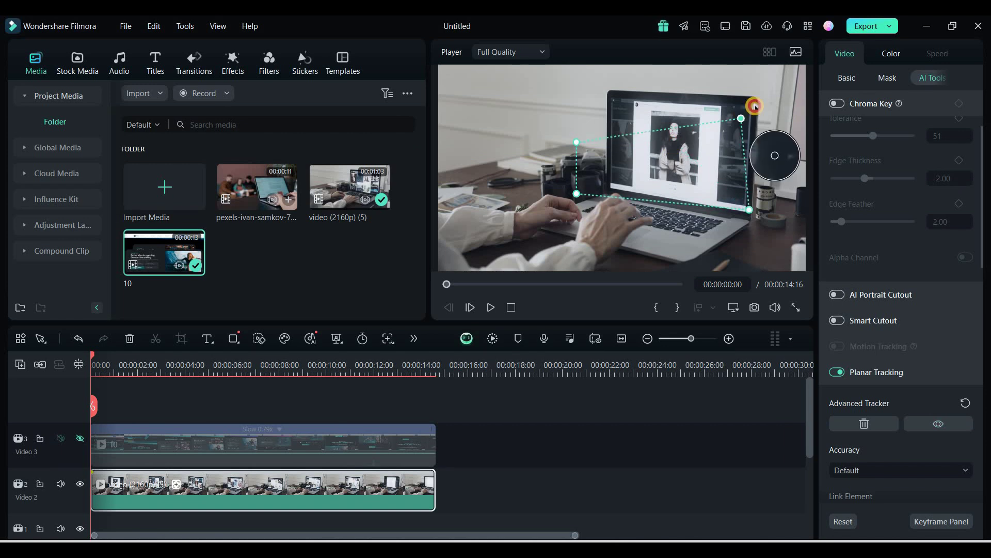
drag(577, 194, 608, 188)
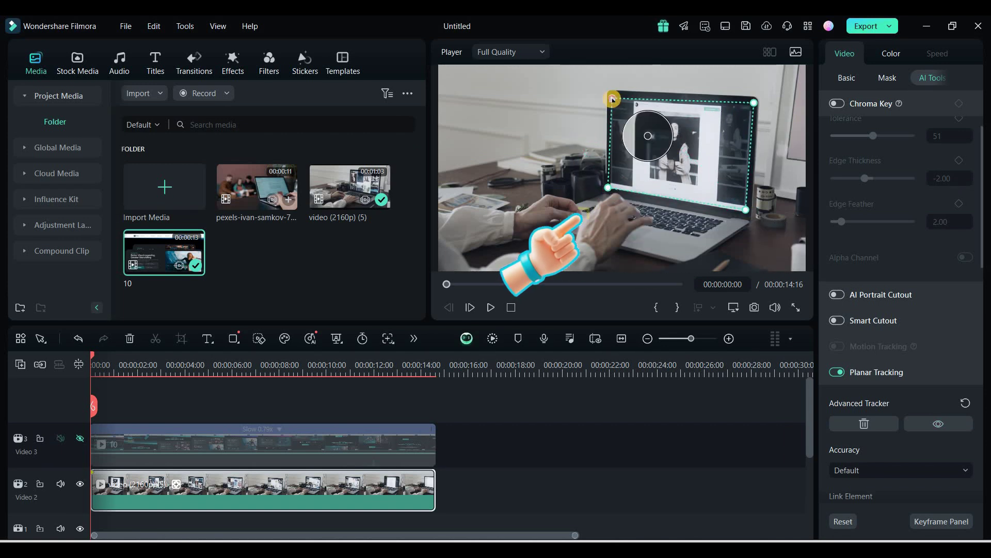
drag(577, 142, 611, 97)
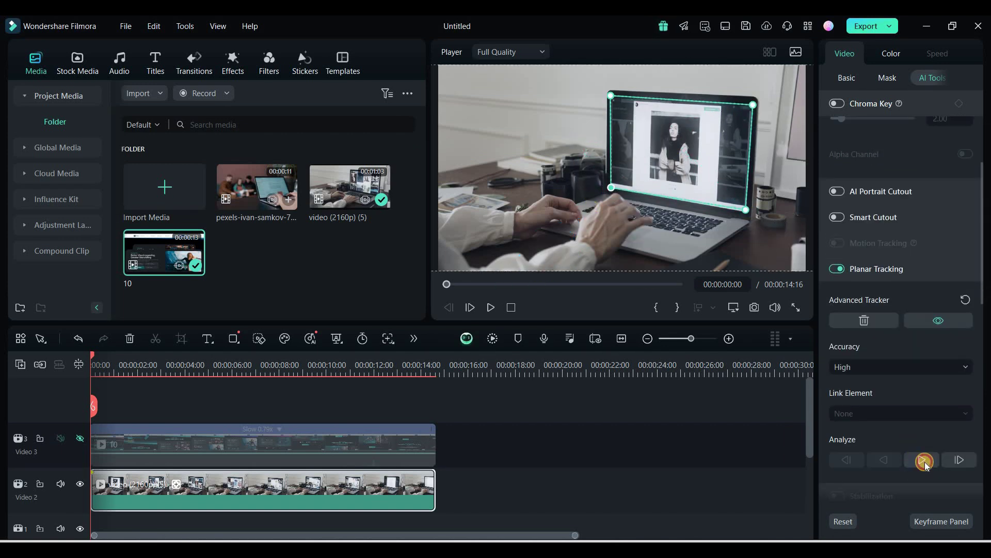
click(924, 461)
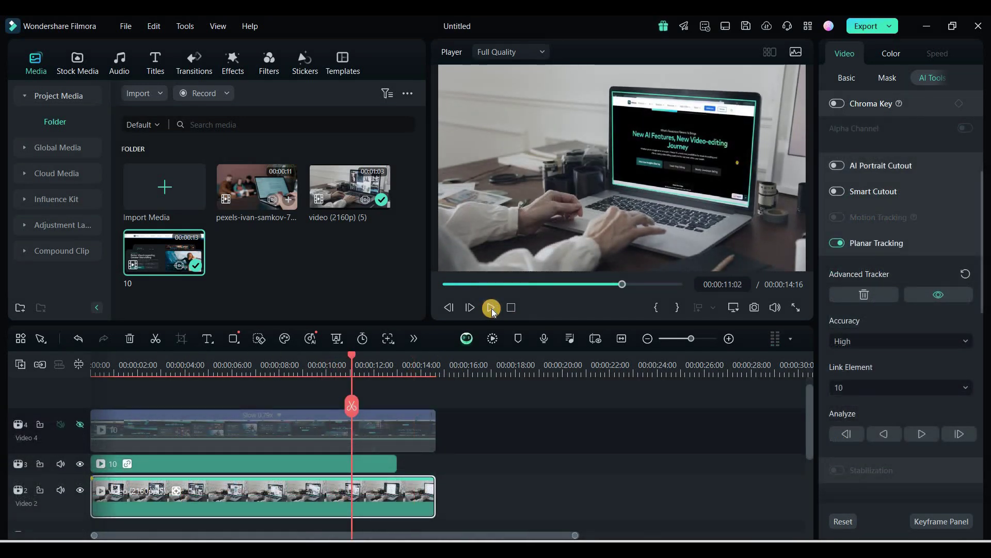
click(492, 308)
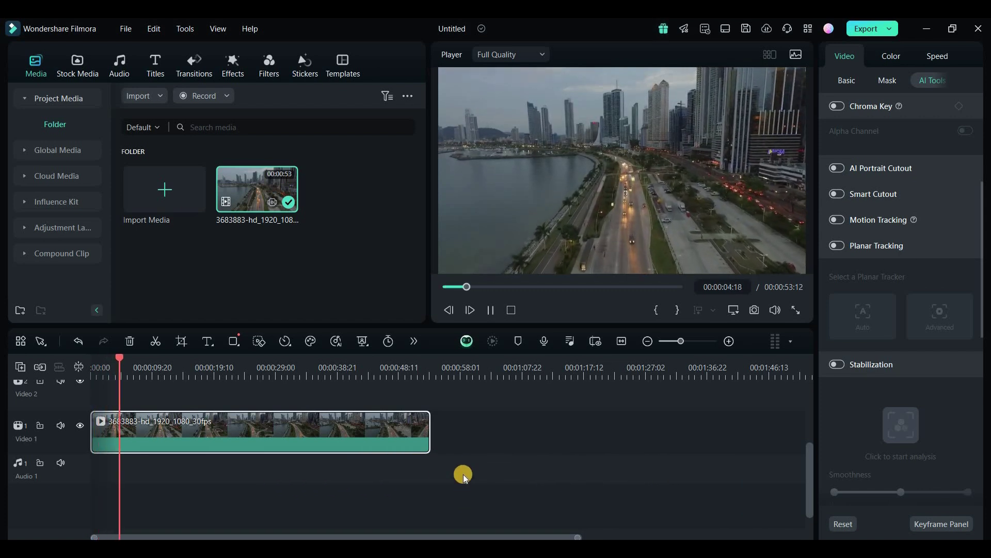
Run Smart BGM Generation on the aerial city clip, disabling its intro screen first.
click(335, 342)
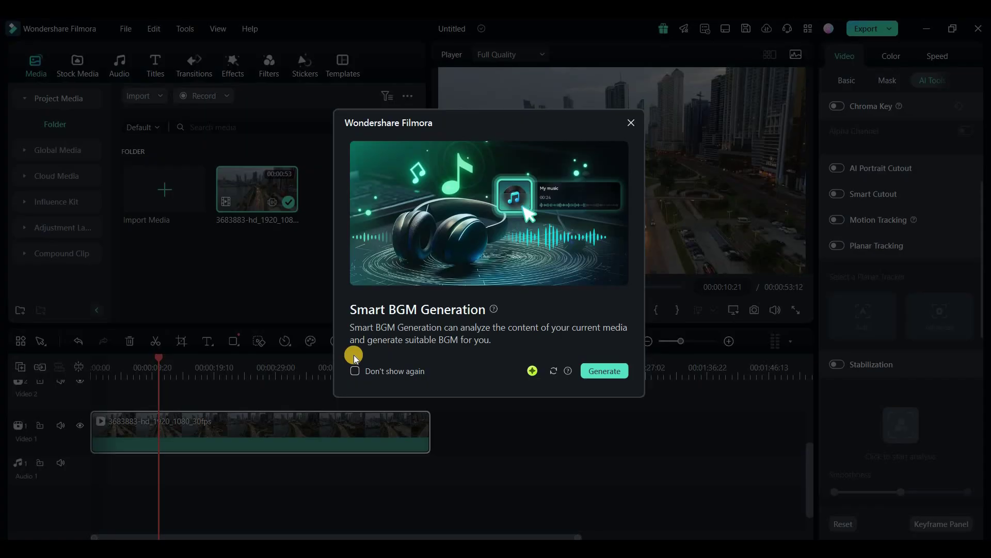
click(359, 370)
click(607, 373)
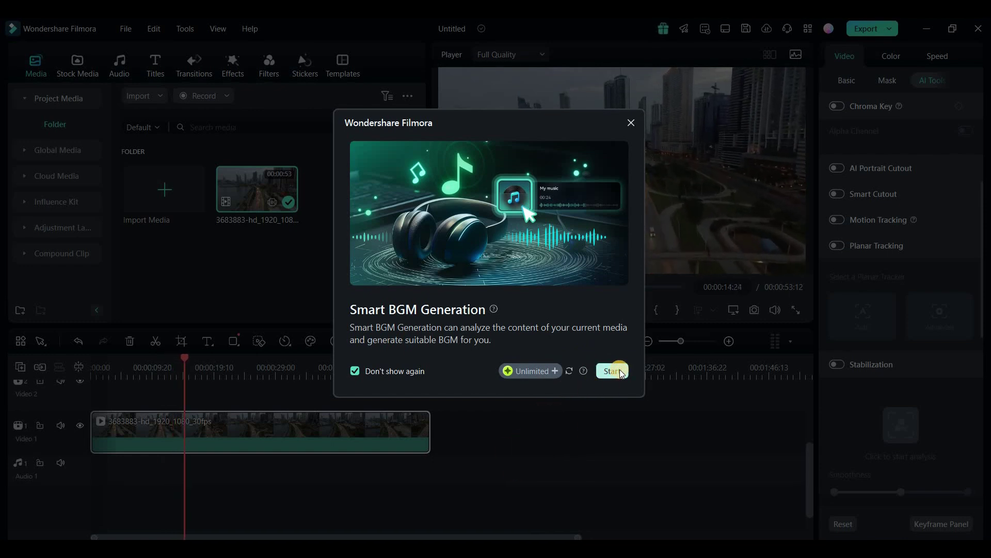
click(620, 370)
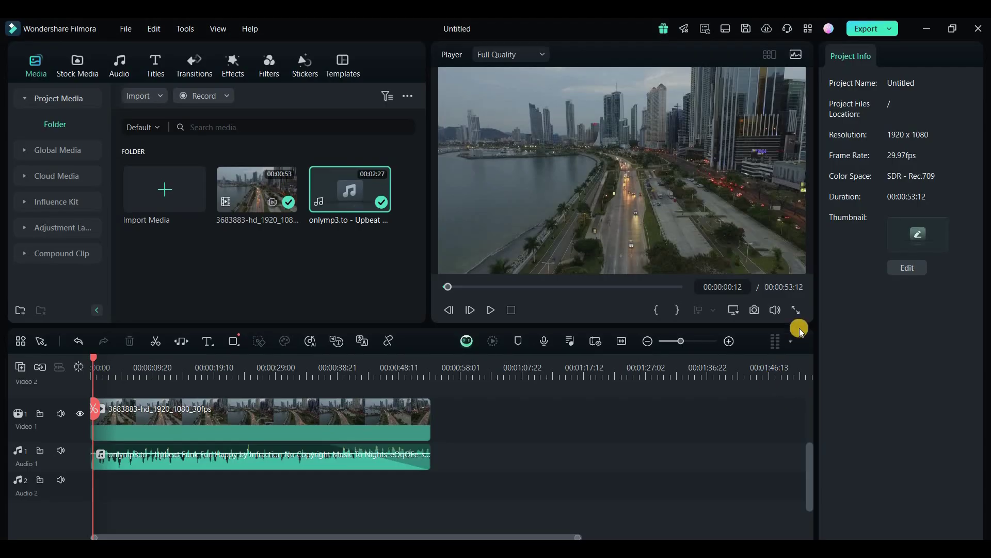